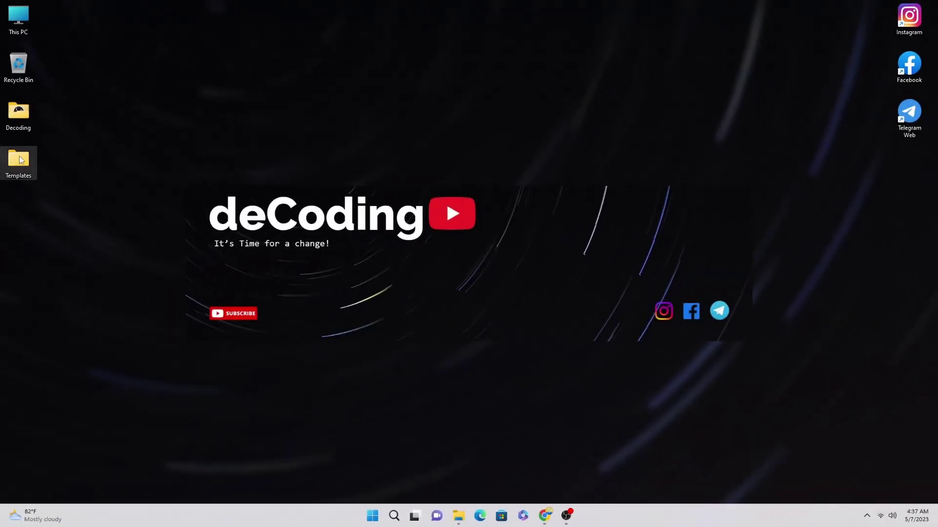
# Step: Open Templates > SlideShow in File Explorer, select all seven items, and minimize the window
pyautogui.doubleClick(21, 161)
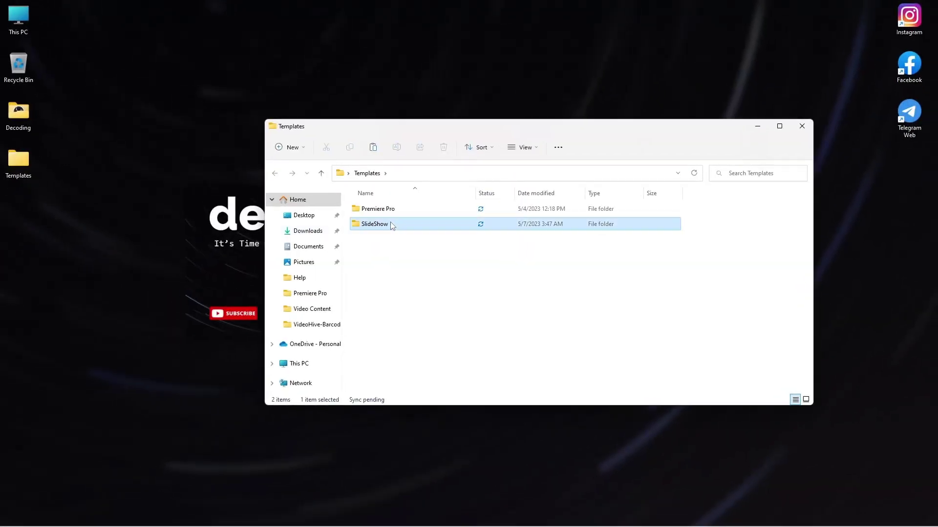
pyautogui.doubleClick(391, 224)
pyautogui.moveTo(381, 289); pyautogui.dragTo(723, 238)
pyautogui.click(760, 126)
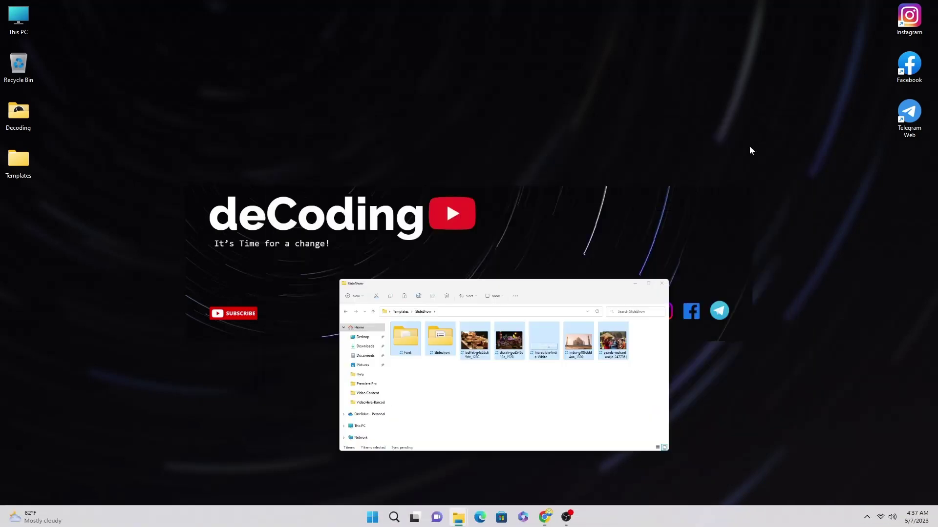
# Step: Search 'pre' in Windows Search and launch Adobe Premiere Pro 2022
pyautogui.click(390, 519)
pyautogui.write('p')
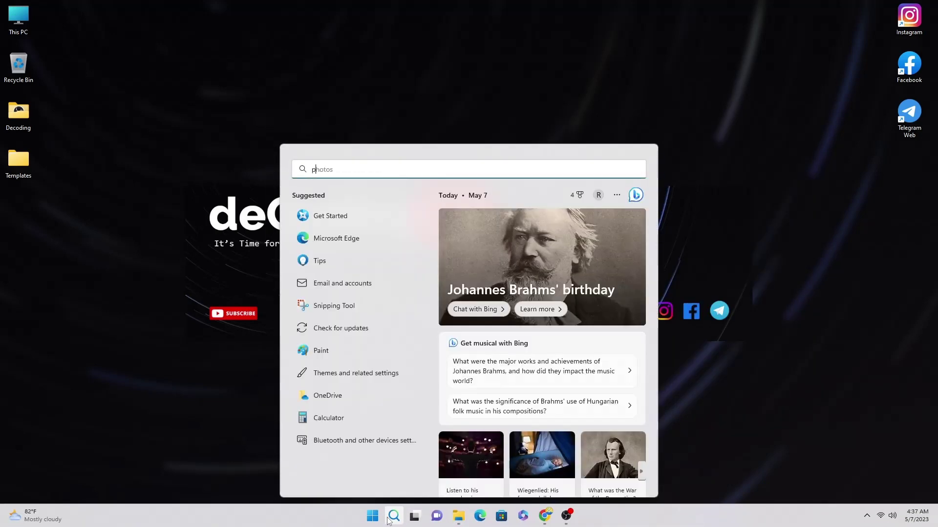
pyautogui.write('re')
pyautogui.click(399, 248)
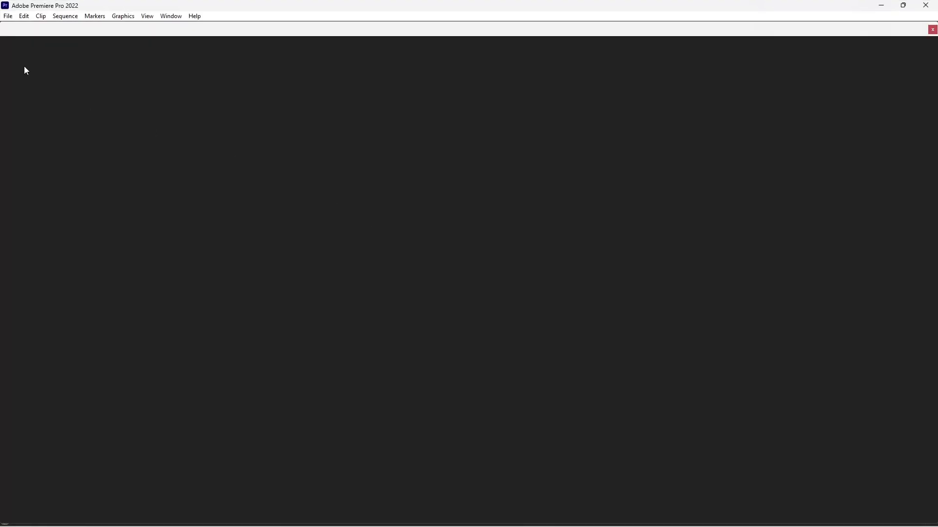
# Step: Create a new project, replacing the existing project with the same name
pyautogui.click(33, 127)
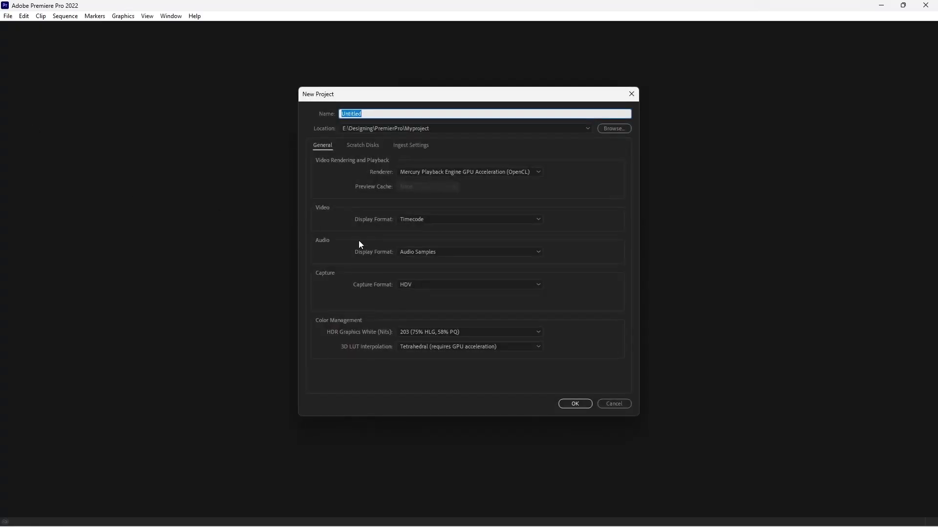
pyautogui.click(566, 403)
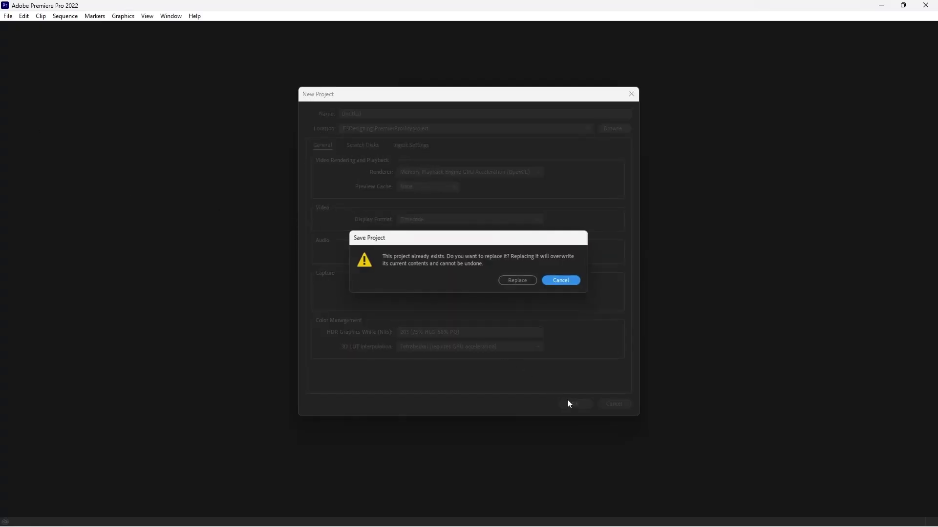
pyautogui.click(518, 282)
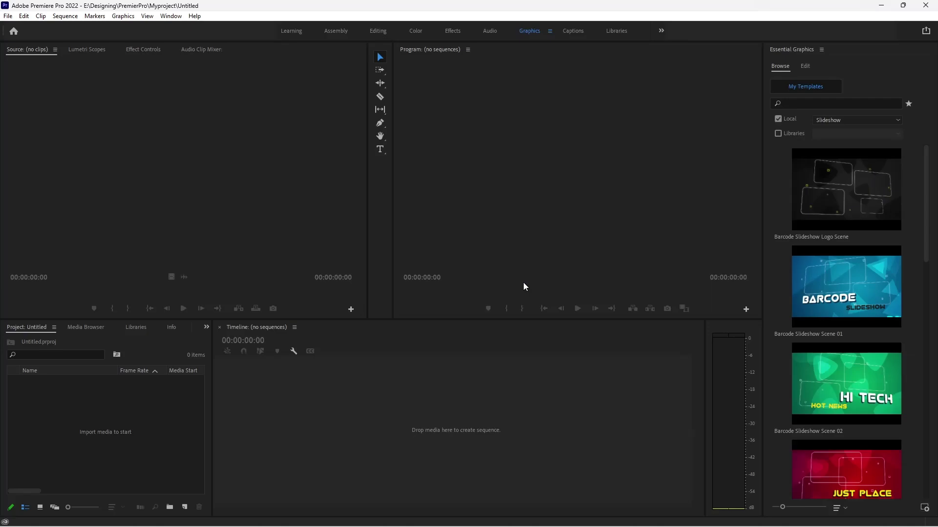
# Step: Add a new sequence, Sequence 01, using the Digital SLR > 1080p > DSLR 1080p30 preset
pyautogui.click(186, 507)
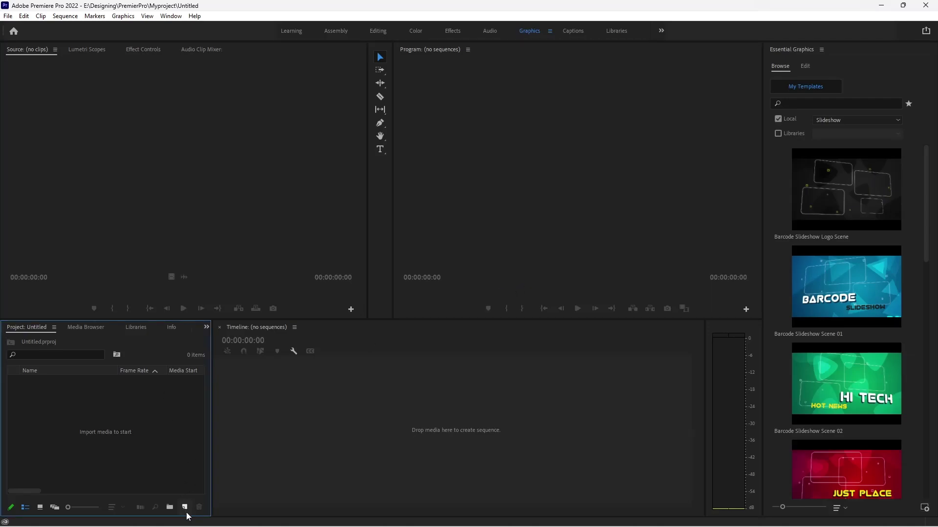
pyautogui.click(186, 509)
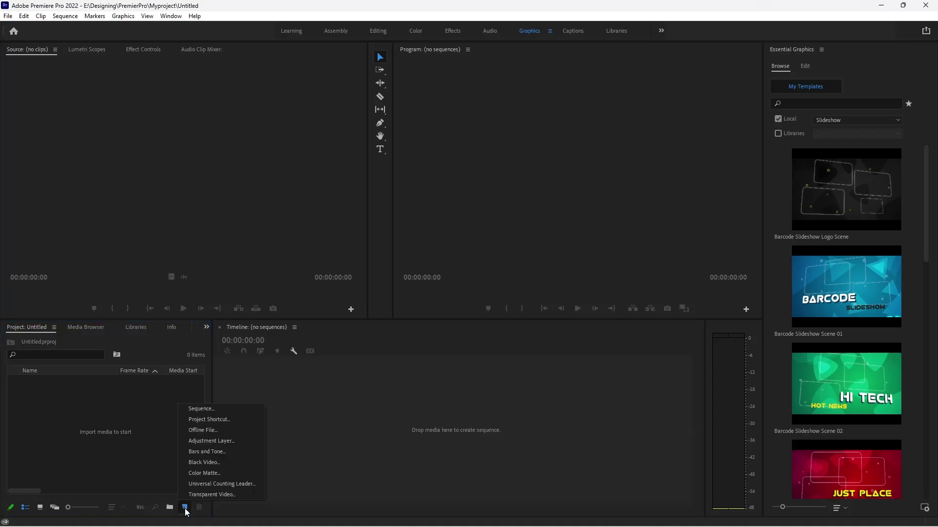
pyautogui.click(190, 408)
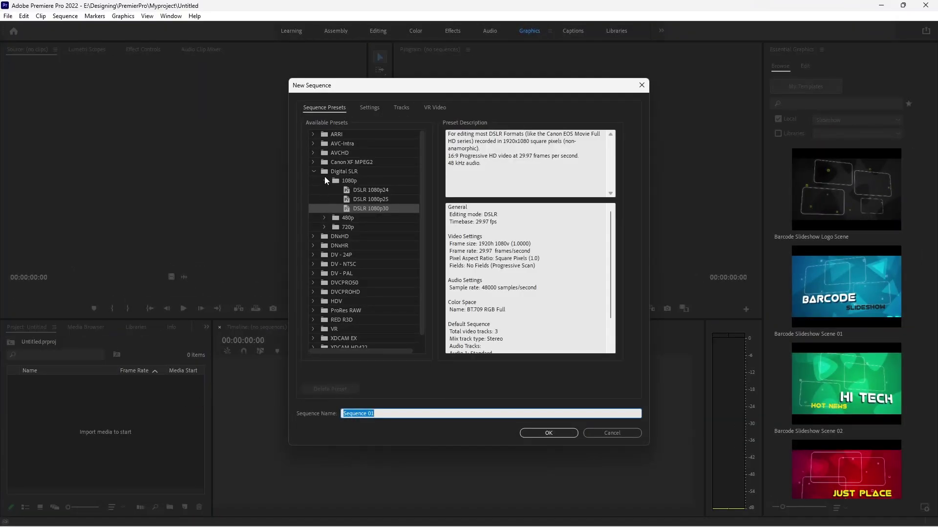
pyautogui.click(560, 437)
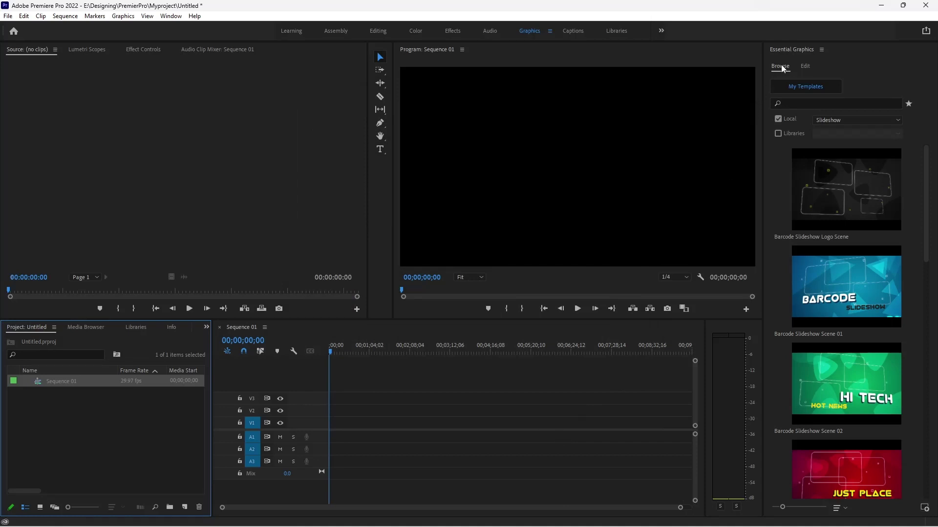
pyautogui.click(820, 49)
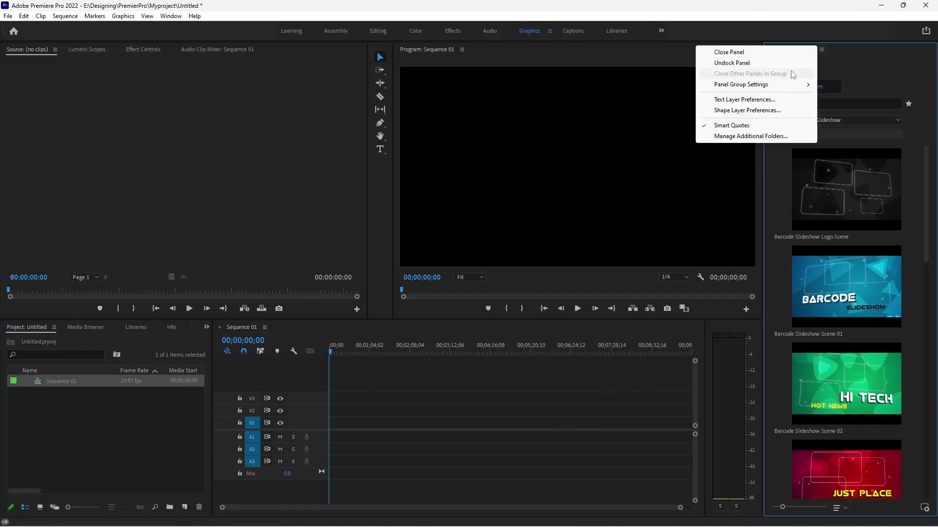
pyautogui.click(750, 136)
pyautogui.click(313, 319)
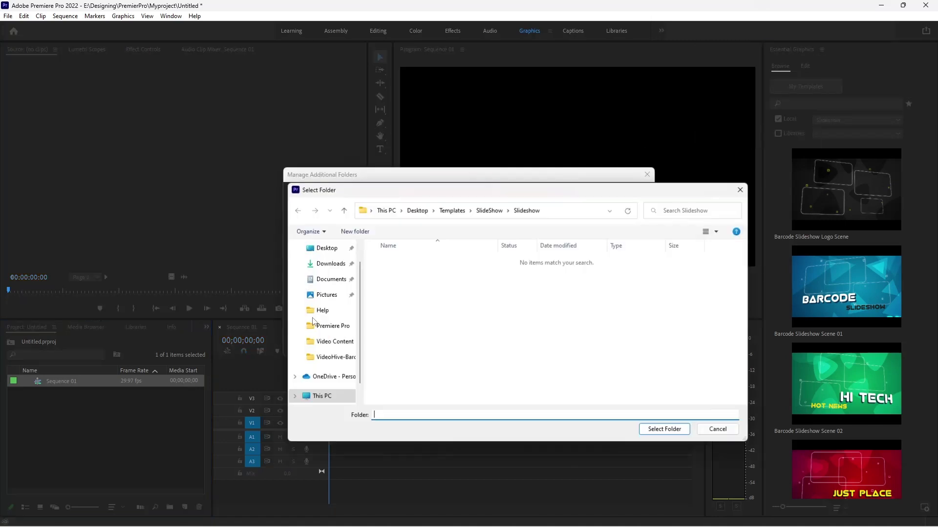
pyautogui.click(326, 268)
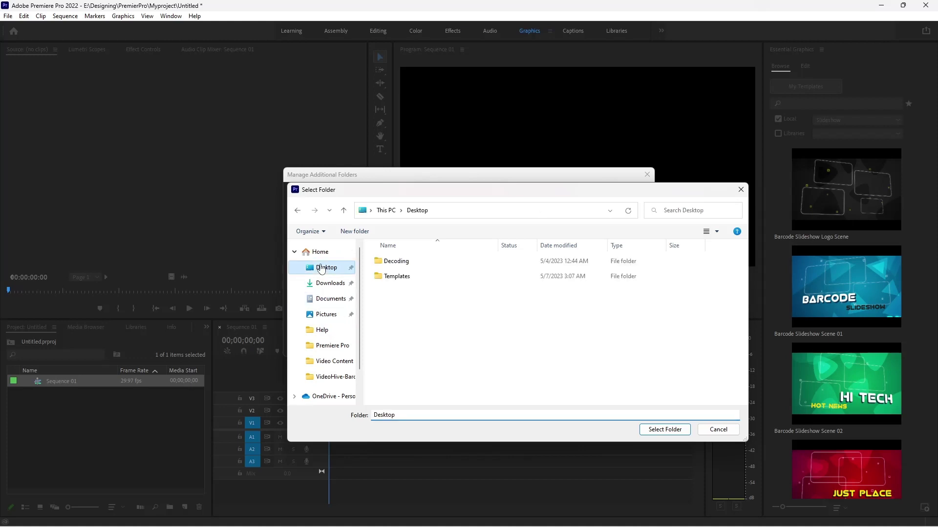
pyautogui.doubleClick(394, 277)
pyautogui.click(405, 278)
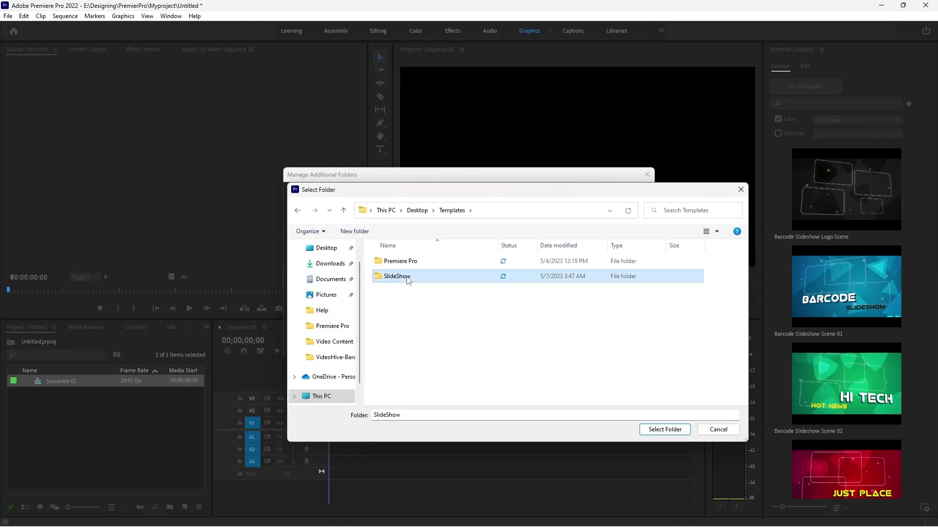
pyautogui.doubleClick(407, 277)
pyautogui.click(410, 277)
pyautogui.click(655, 430)
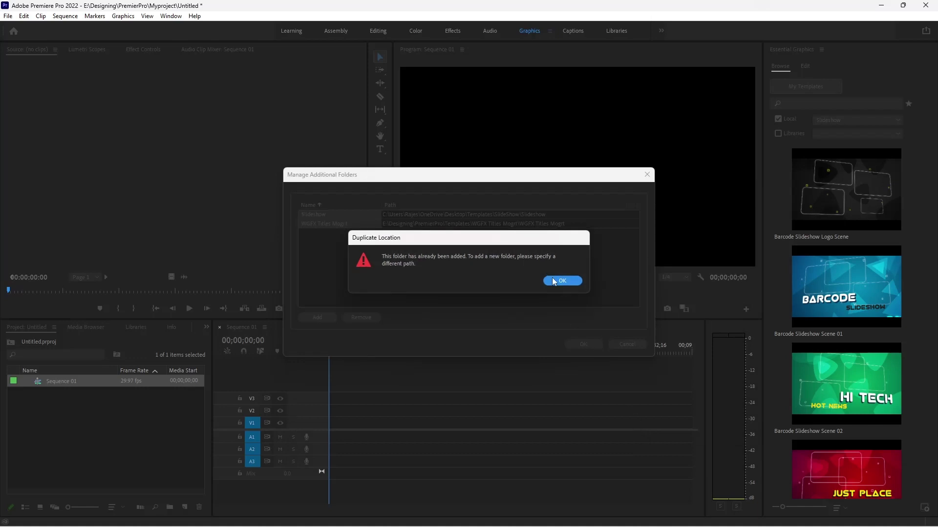
pyautogui.click(553, 281)
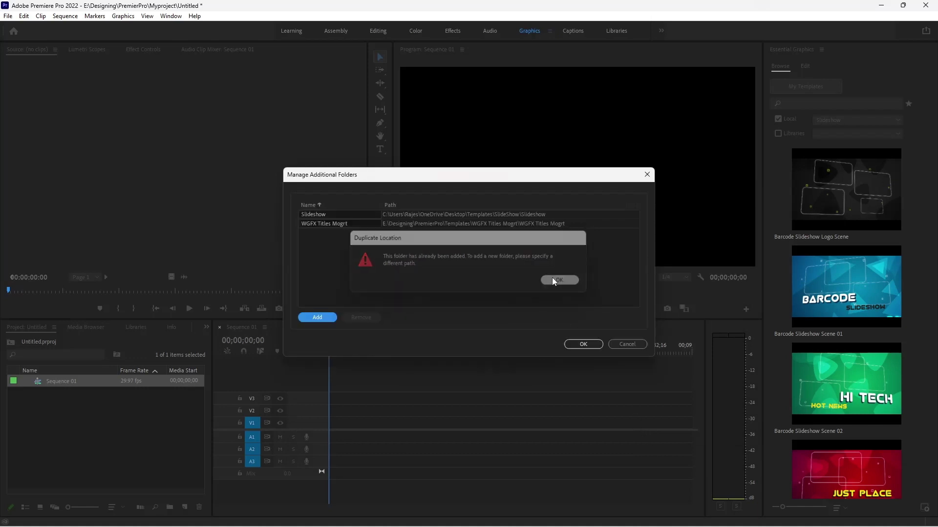
pyautogui.click(583, 345)
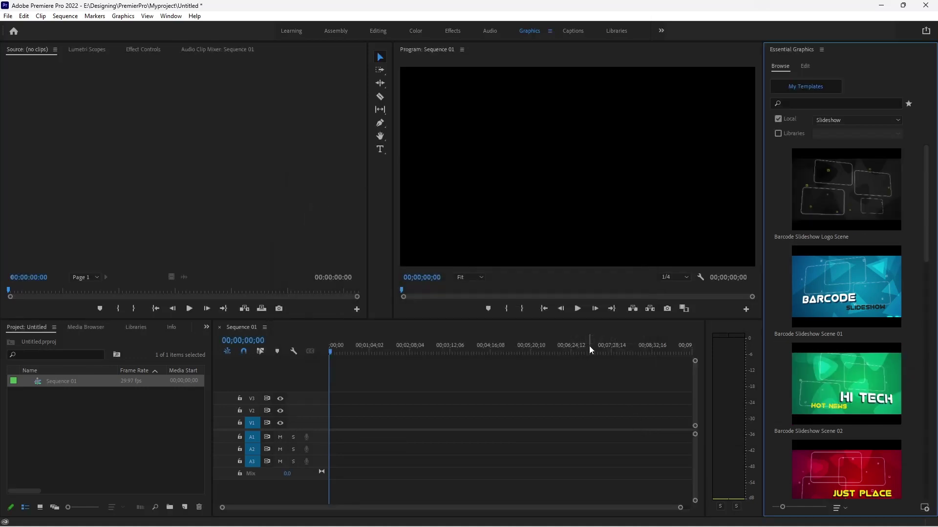
pyautogui.click(838, 119)
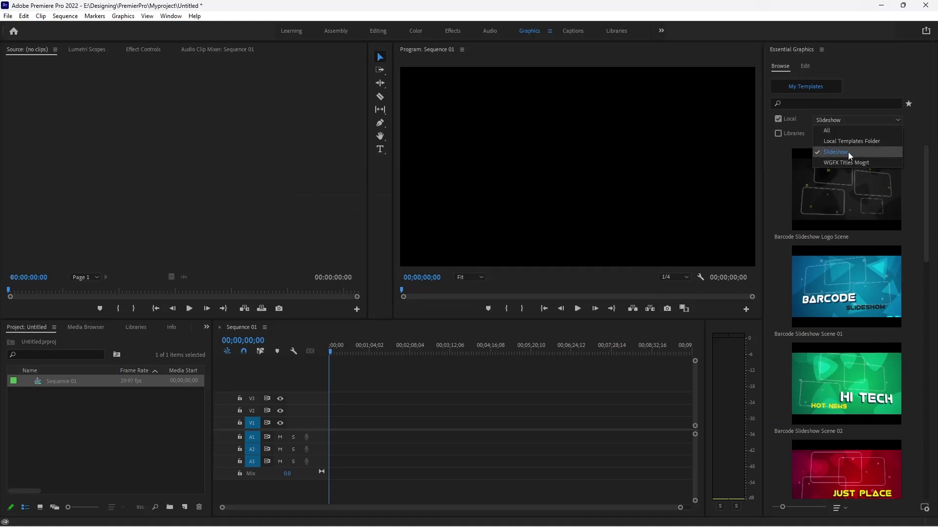
# Step: Place the Barcode Slideshow Scene 01 template on the timeline and match sequence settings to it
pyautogui.click(922, 161)
pyautogui.moveTo(923, 163)
pyautogui.mouseDown()
pyautogui.moveTo(932, 254)
pyautogui.moveTo(915, 414)
pyautogui.mouseUp()
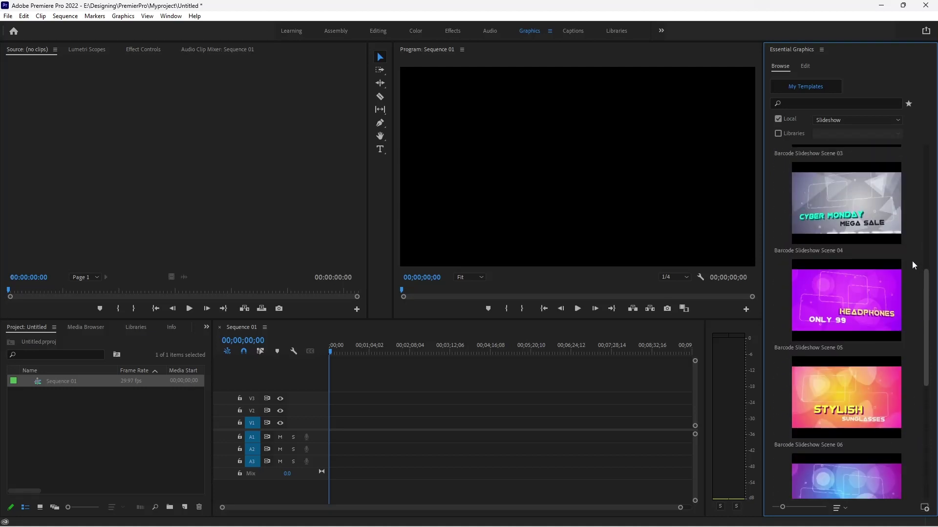
pyautogui.moveTo(919, 387); pyautogui.dragTo(898, 142)
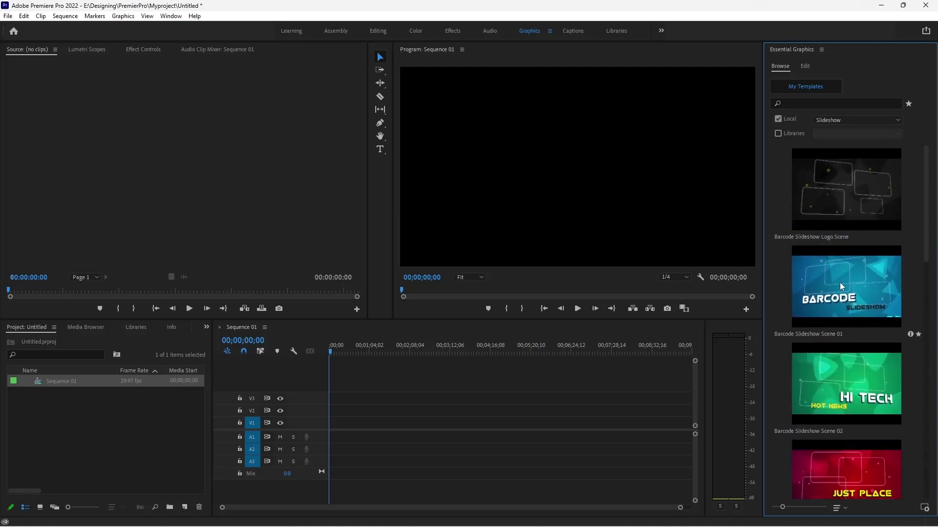
pyautogui.moveTo(839, 282)
pyautogui.mouseDown()
pyautogui.moveTo(389, 400)
pyautogui.moveTo(333, 427)
pyautogui.mouseUp()
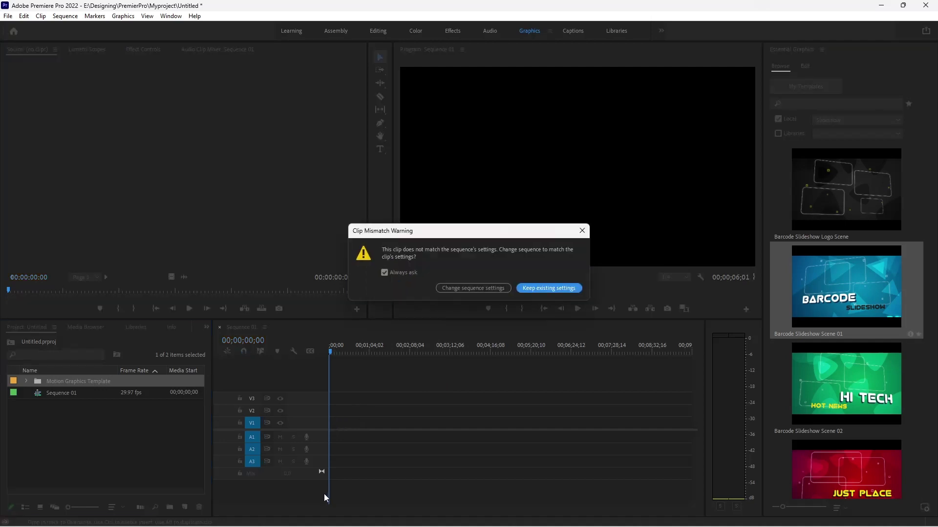
pyautogui.click(467, 289)
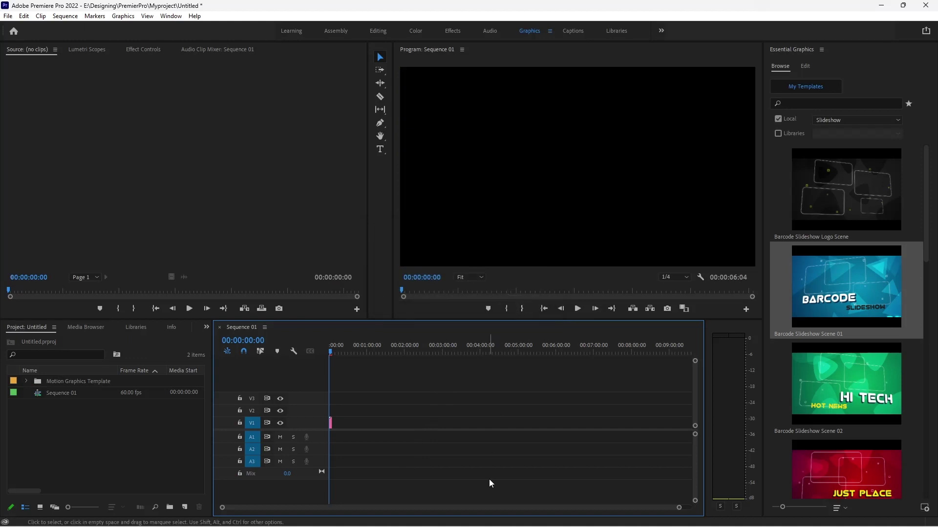
pyautogui.moveTo(679, 509)
pyautogui.mouseDown()
pyautogui.moveTo(534, 506)
pyautogui.moveTo(559, 503)
pyautogui.mouseUp()
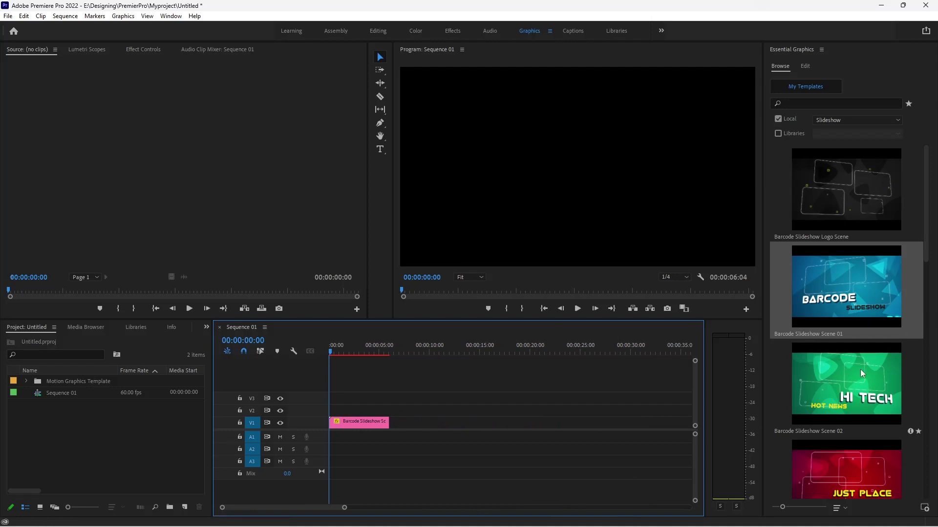
# Step: Add Hi Tech Scene 02 on V2 near 00:05 and the next scene on V3 near 00:10
pyautogui.click(863, 384)
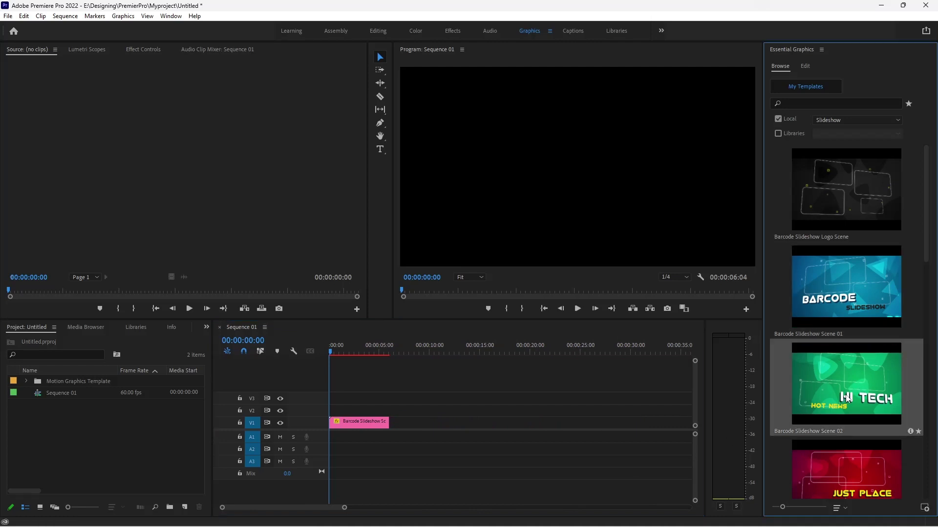
pyautogui.moveTo(848, 398); pyautogui.dragTo(380, 409)
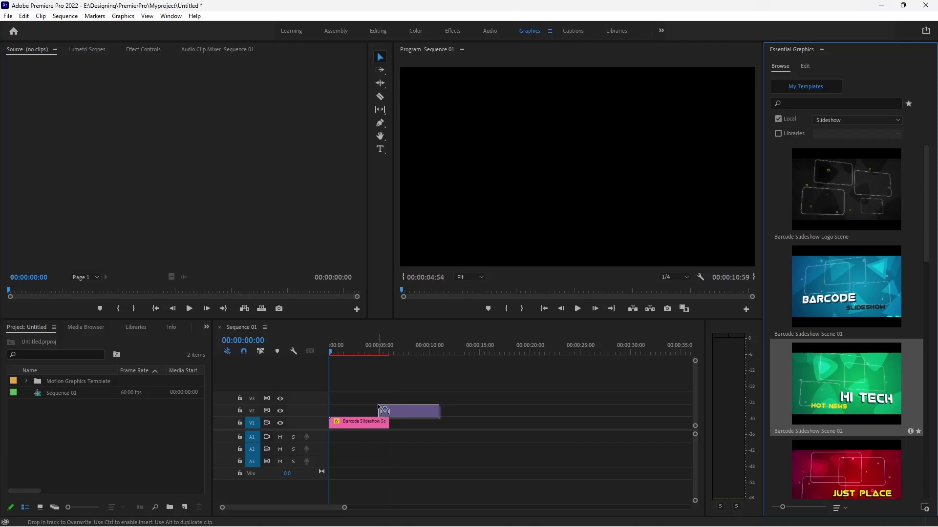
pyautogui.moveTo(380, 409); pyautogui.dragTo(380, 409)
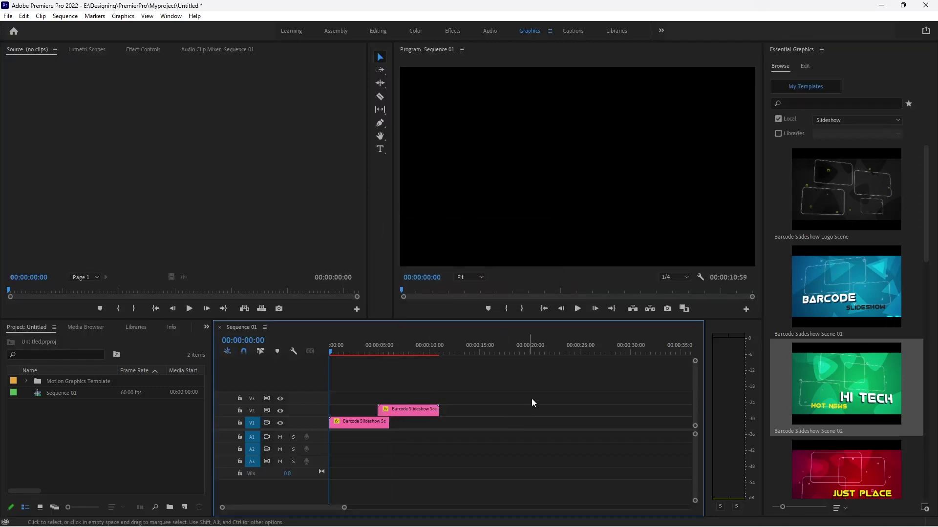
pyautogui.moveTo(929, 237); pyautogui.dragTo(916, 299)
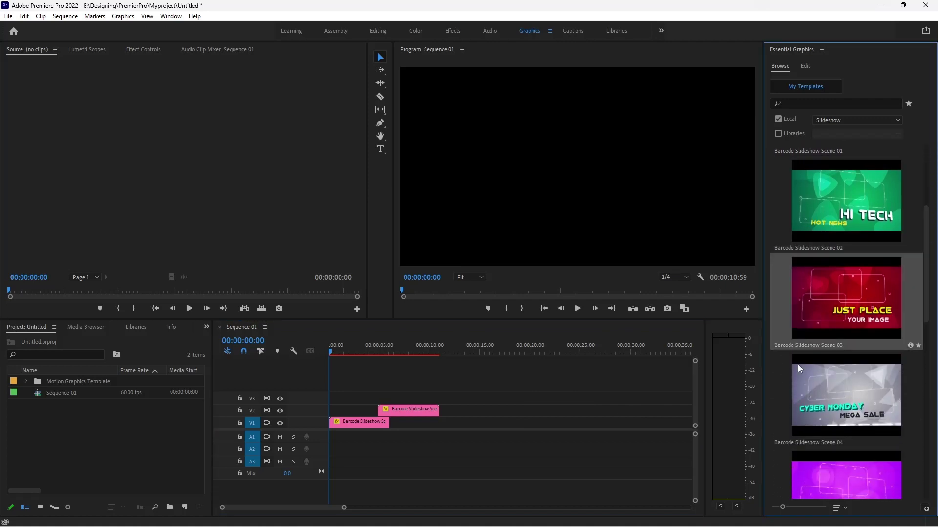
pyautogui.moveTo(799, 369); pyautogui.dragTo(430, 400)
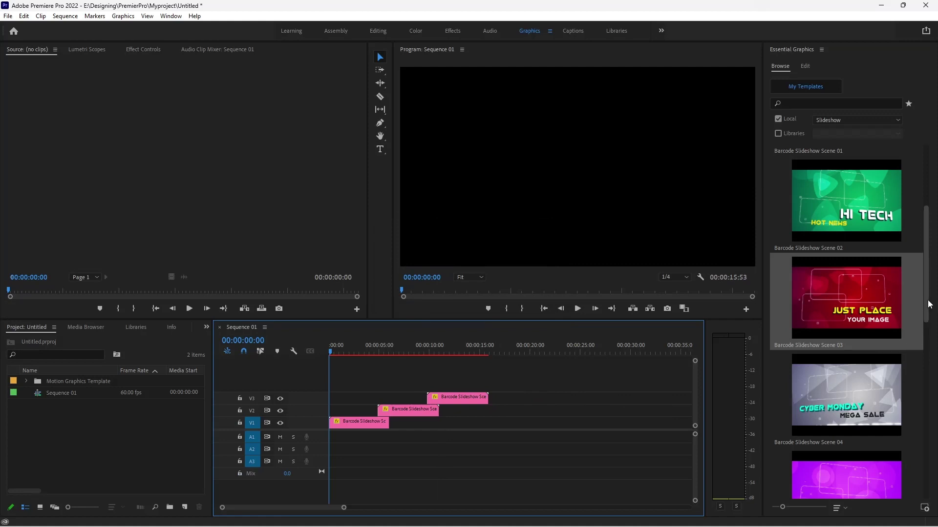
# Step: Stack another scene template on V4 and the Logo Scene on V5 after it
pyautogui.moveTo(928, 304); pyautogui.dragTo(929, 384)
pyautogui.moveTo(866, 355); pyautogui.dragTo(477, 384)
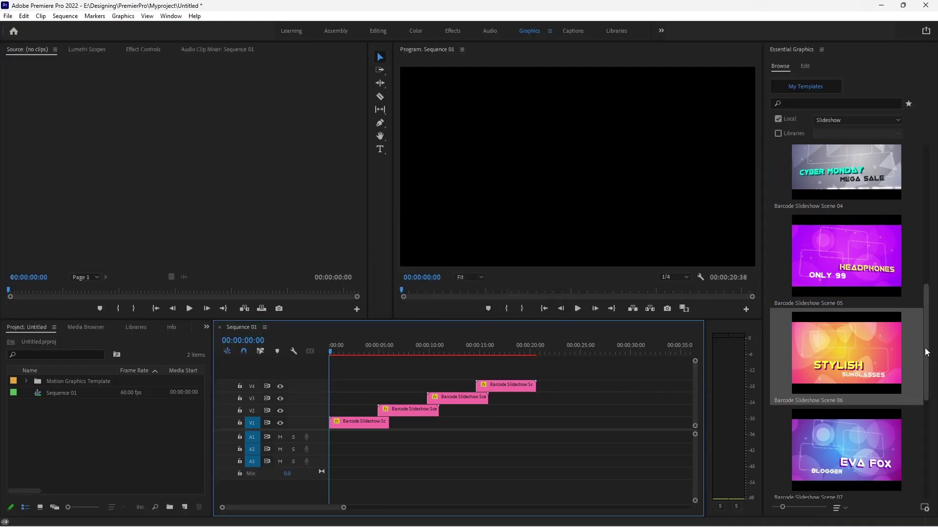
pyautogui.moveTo(927, 349); pyautogui.dragTo(924, 210)
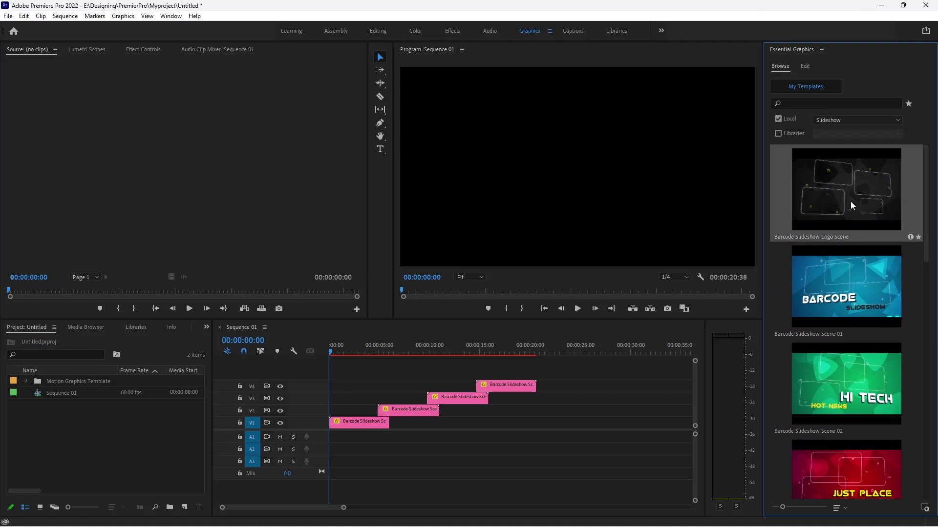
pyautogui.moveTo(820, 257); pyautogui.dragTo(525, 375)
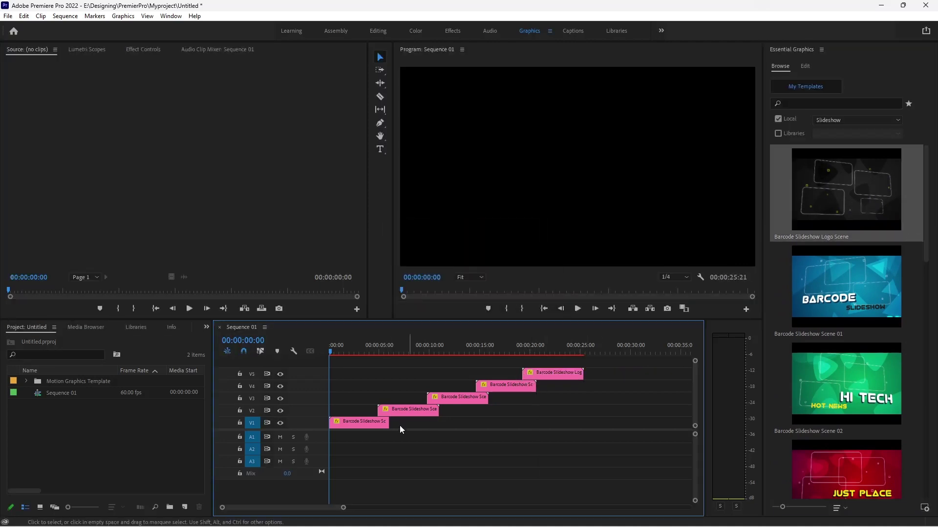
# Step: Select the first scene clip and expand its Scene Footage settings in Essential Graphics
pyautogui.click(359, 427)
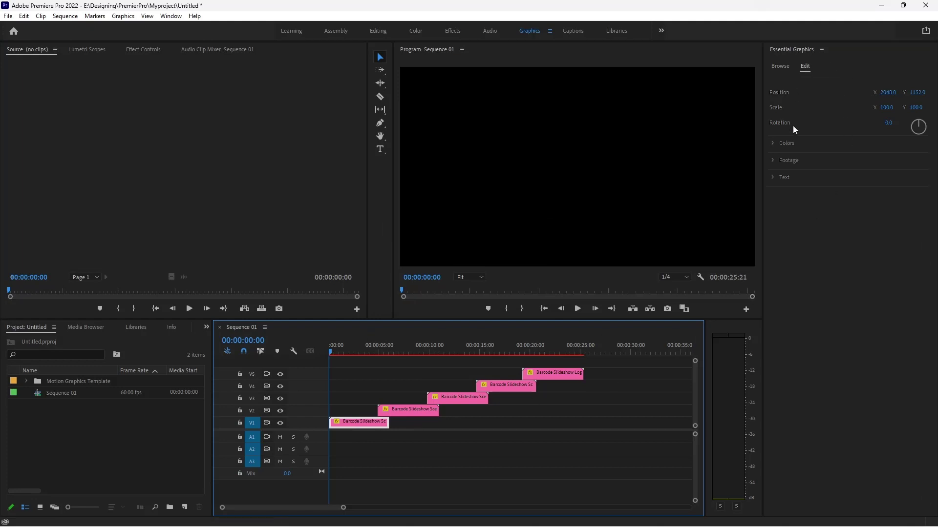
pyautogui.click(775, 161)
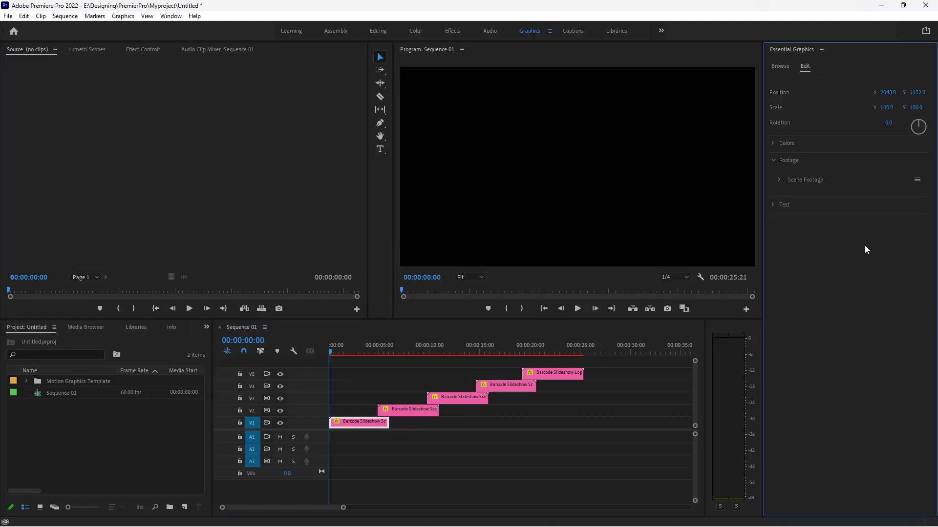
pyautogui.click(786, 181)
# Step: Import the five images from Desktop > Templates > SlideShow into the project
pyautogui.doubleClick(39, 425)
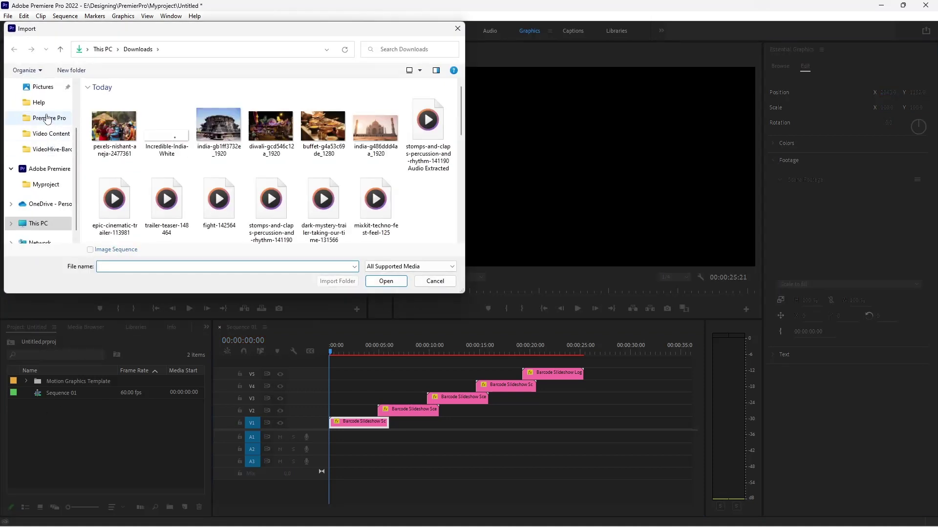
pyautogui.scroll(2, 45, 109)
pyautogui.click(45, 107)
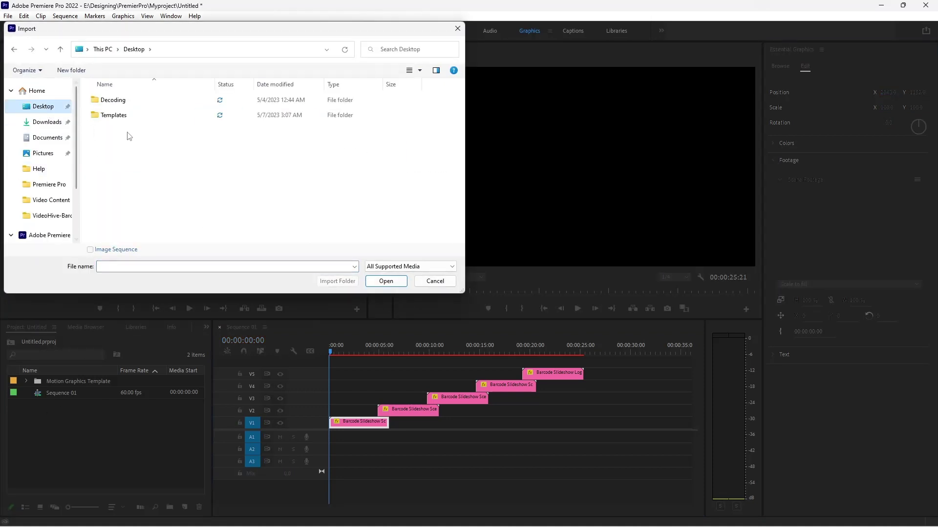
pyautogui.doubleClick(134, 117)
pyautogui.click(136, 117)
pyautogui.doubleClick(137, 117)
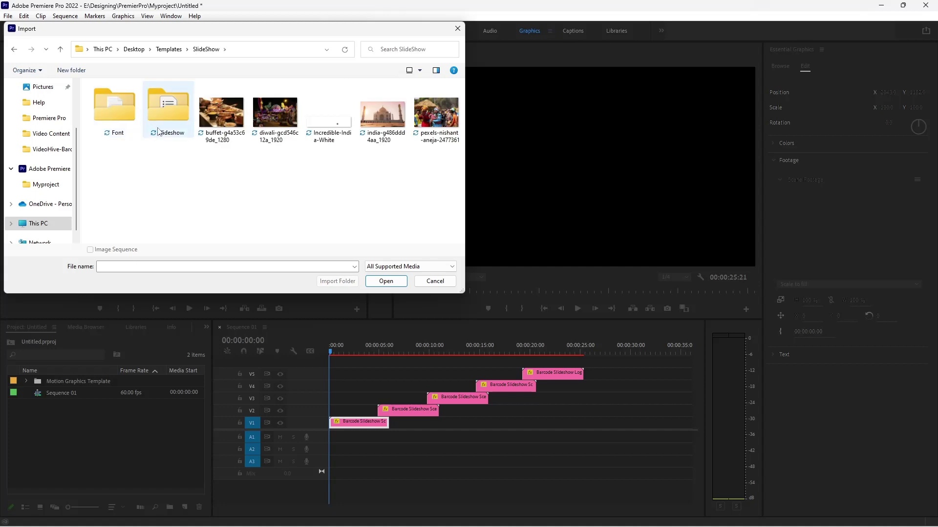
pyautogui.click(227, 128)
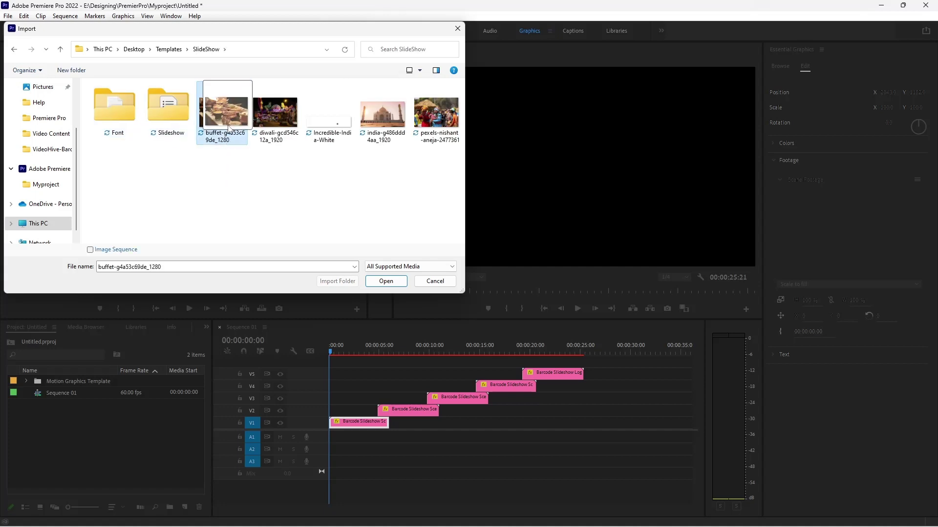
pyautogui.moveTo(241, 170); pyautogui.dragTo(459, 83)
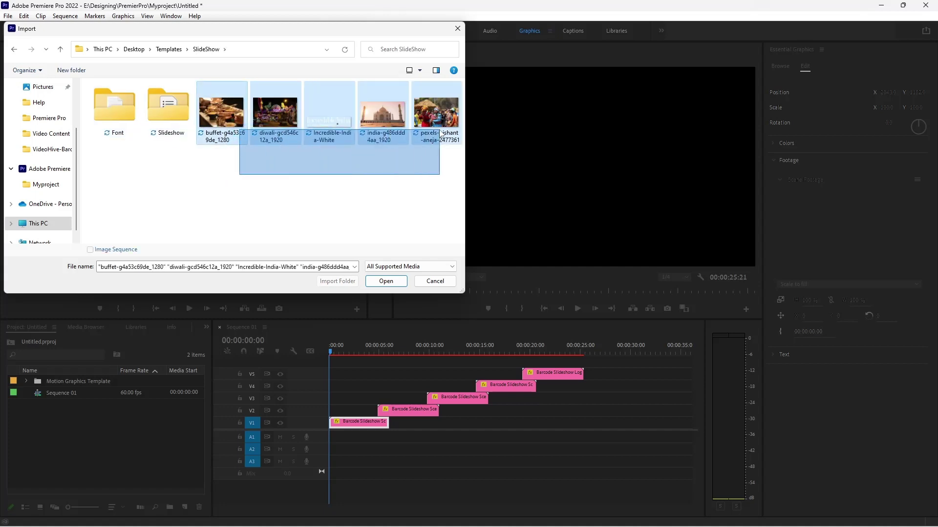
pyautogui.click(385, 281)
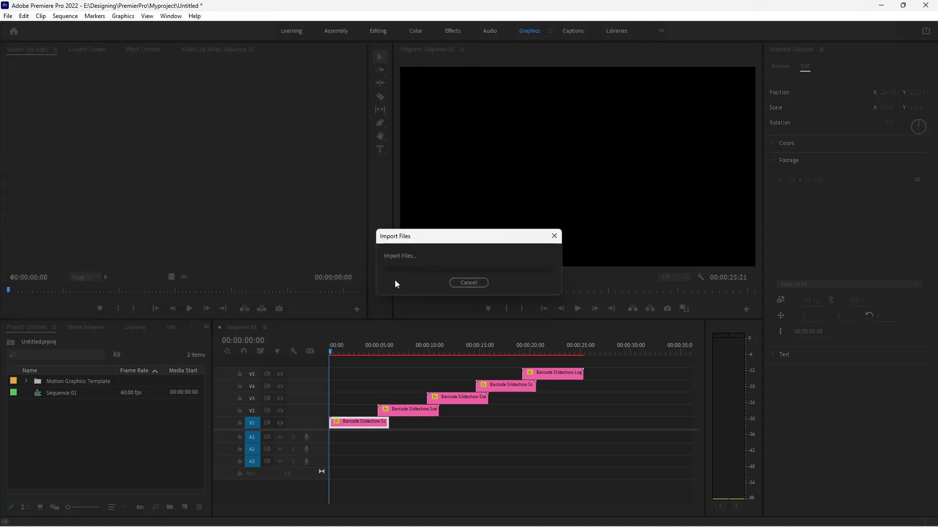
# Step: Drag india-g486ddd4aa_1920.jpg into the first scene's Scene Footage and collapse the footage details
pyautogui.click(104, 476)
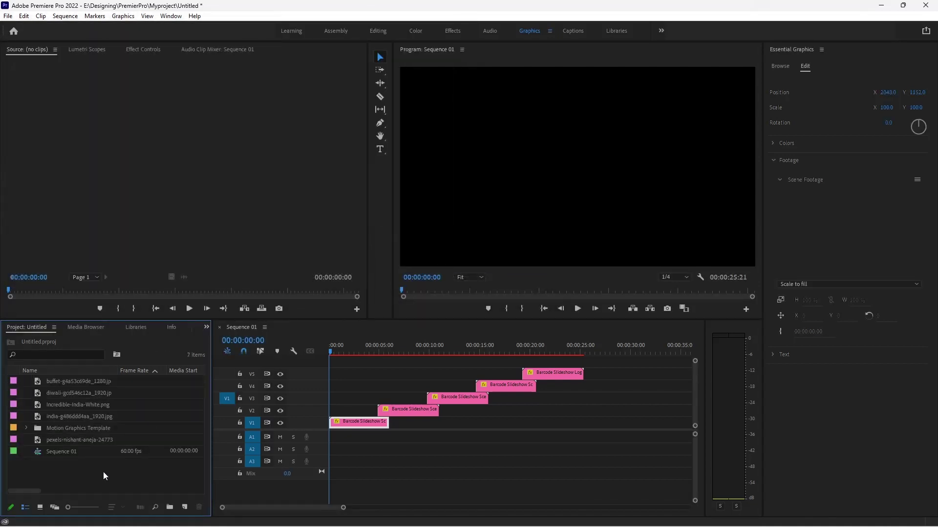
pyautogui.click(87, 418)
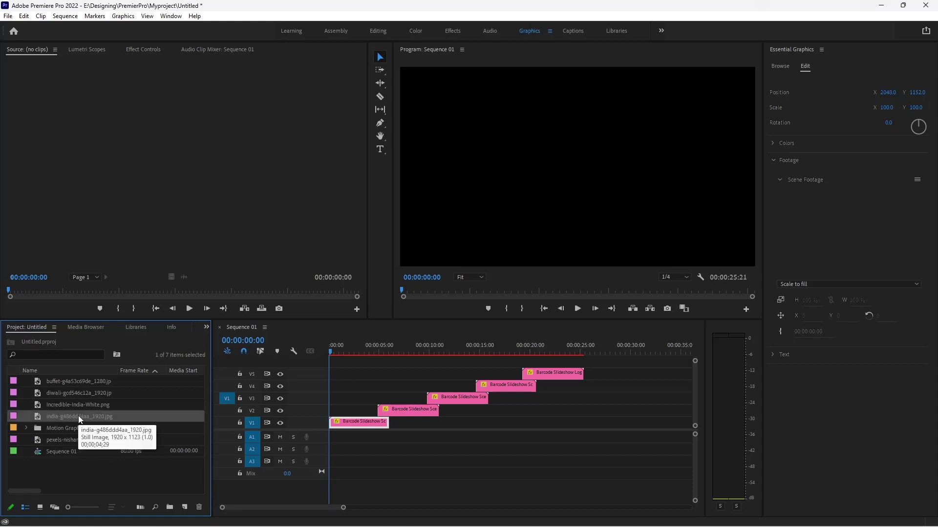
pyautogui.moveTo(80, 419); pyautogui.dragTo(852, 246)
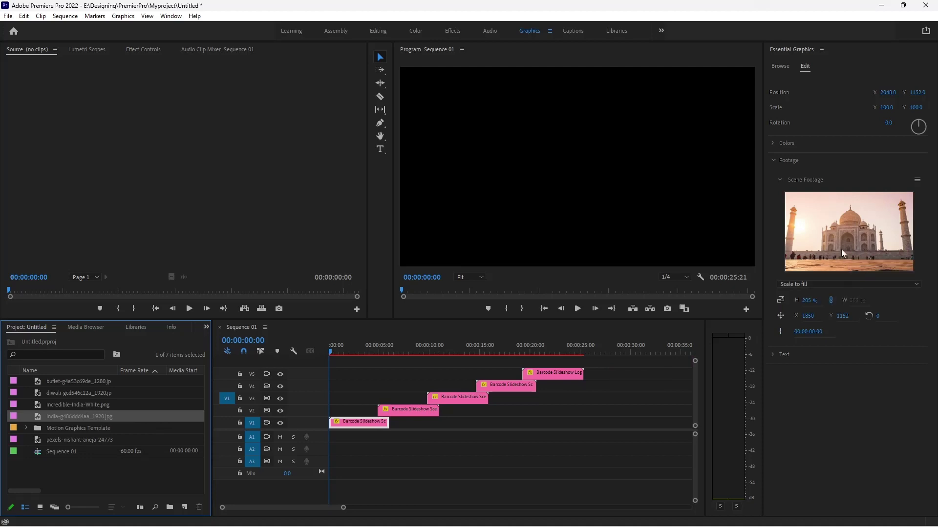
pyautogui.click(778, 180)
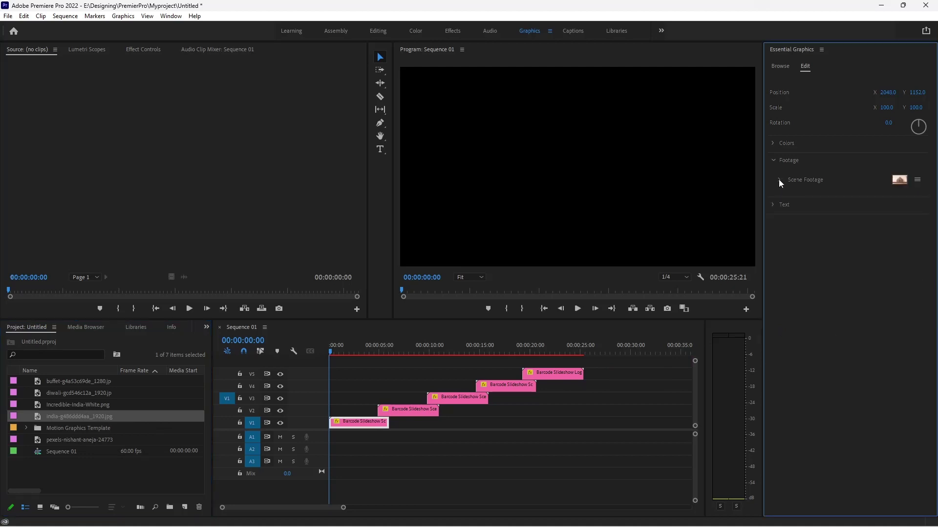
pyautogui.click(774, 204)
# Step: Replace the first scene's BARCODE title text with TAJ Mahal
pyautogui.click(813, 236)
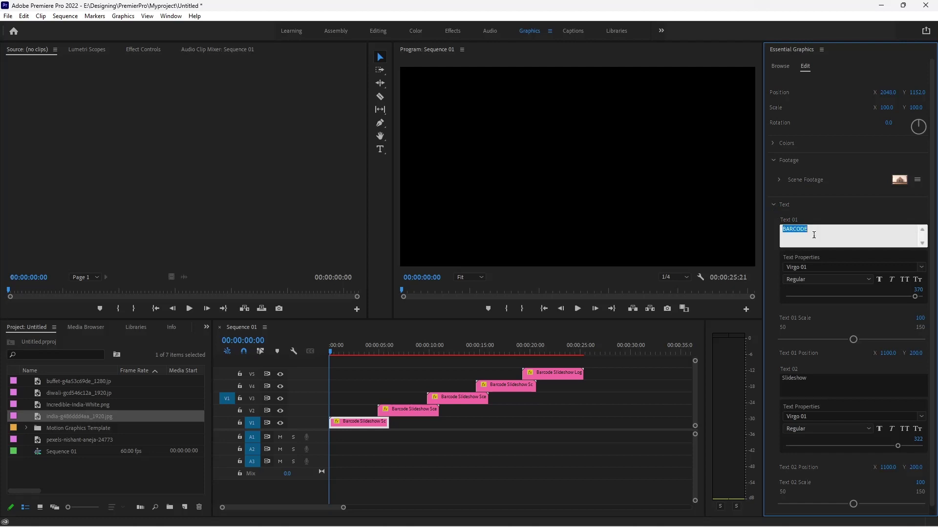
pyautogui.press('BackSpace')
pyautogui.click(807, 371)
pyautogui.click(813, 376)
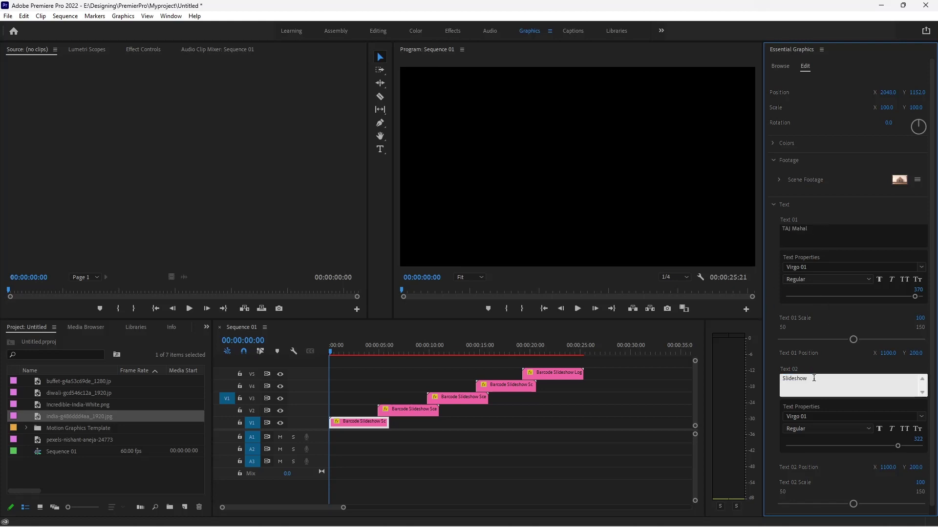
# Step: Select the V2 clip and drag diwali-gcd546c12a_1920.jpg into its Scene Footage
pyautogui.click(416, 414)
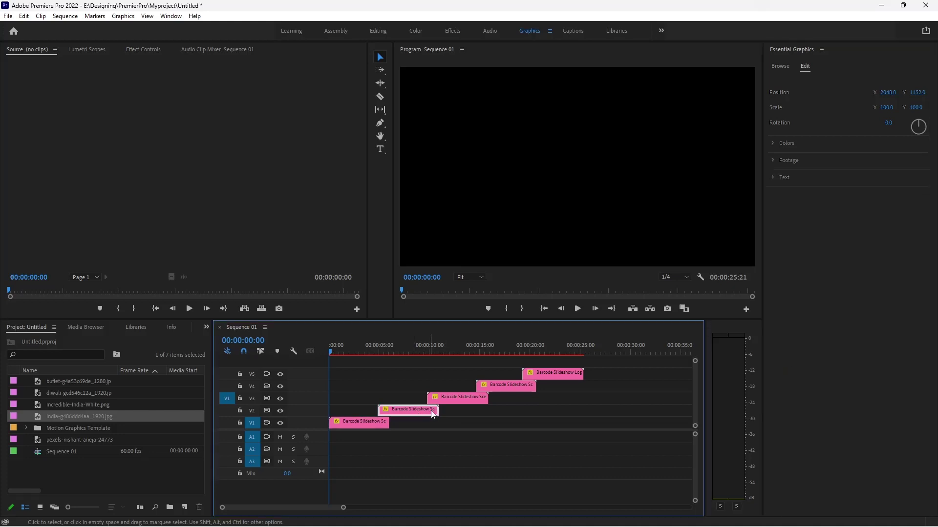
pyautogui.click(773, 161)
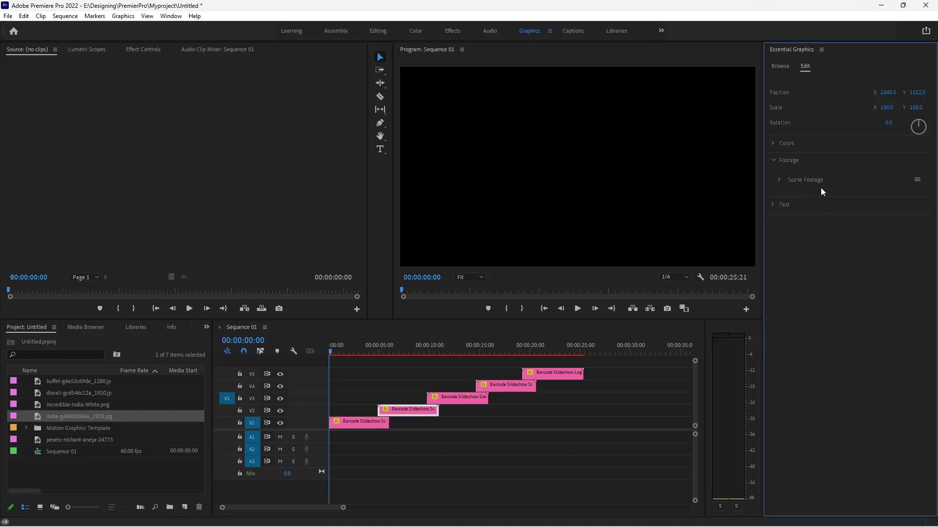
pyautogui.click(780, 181)
pyautogui.click(83, 407)
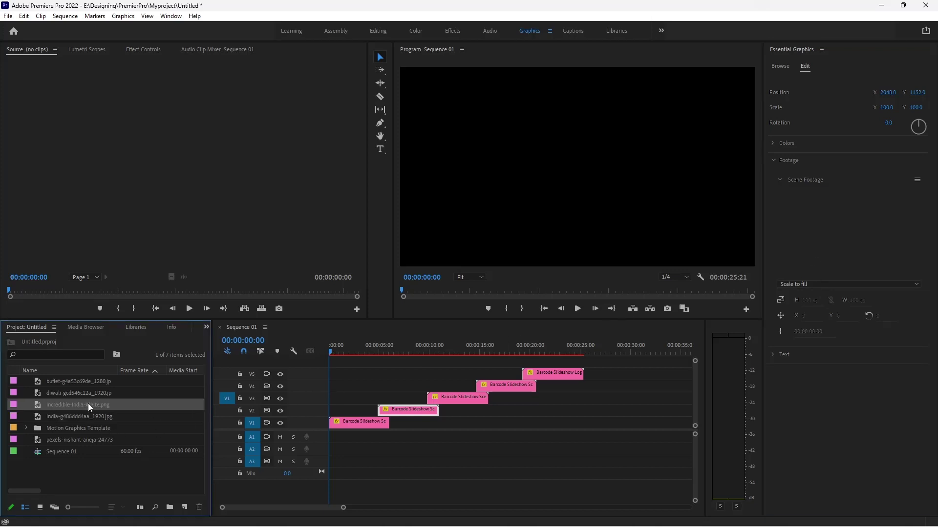
pyautogui.click(86, 394)
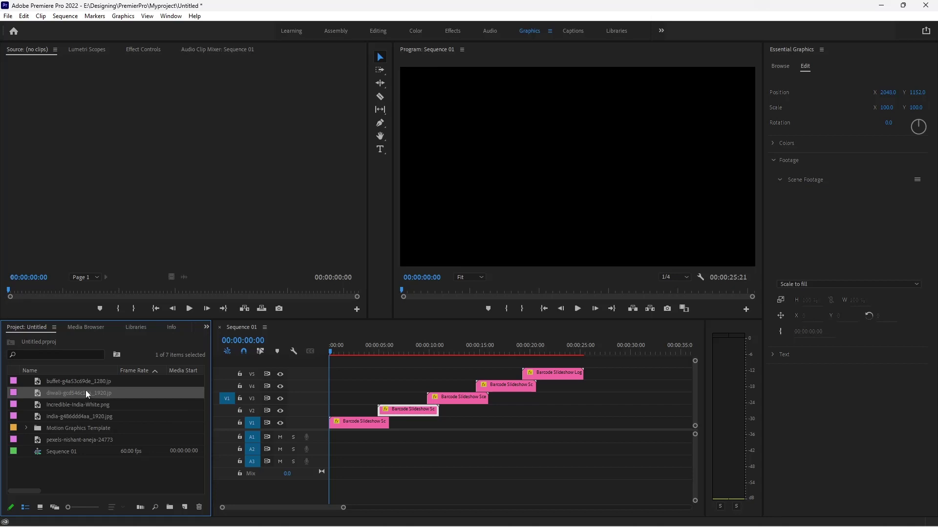
pyautogui.moveTo(88, 395)
pyautogui.mouseDown()
pyautogui.moveTo(820, 272)
pyautogui.moveTo(835, 254)
pyautogui.mouseUp()
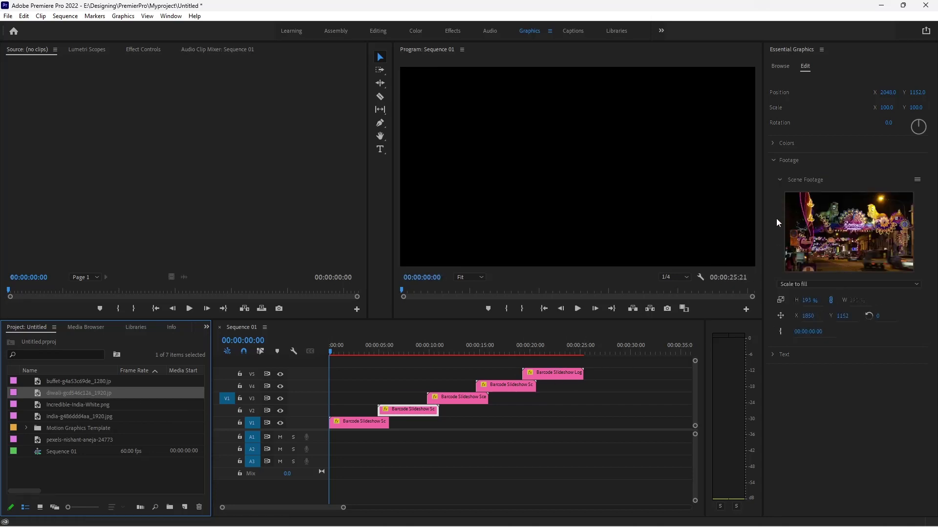
pyautogui.click(778, 186)
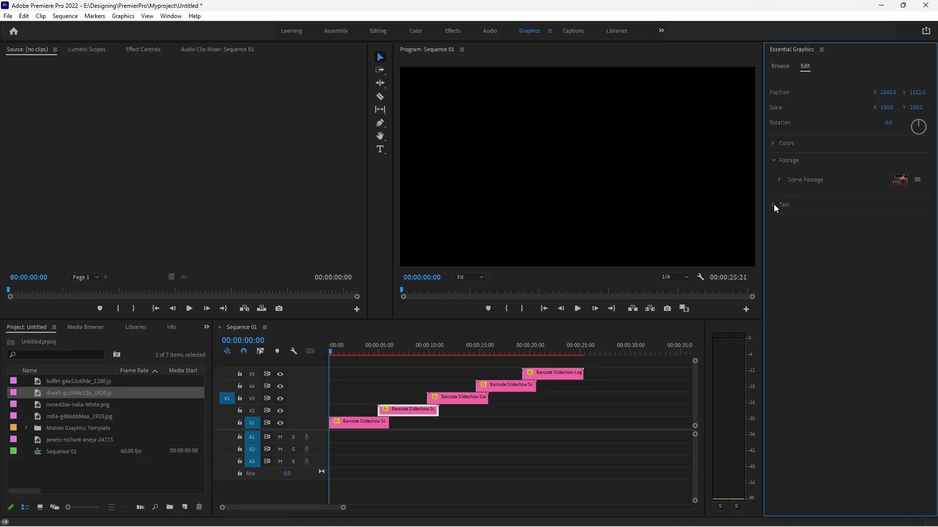
# Step: Change the second scene's titles from HI TECH and hot news to Festivals and OF INDIA
pyautogui.click(773, 205)
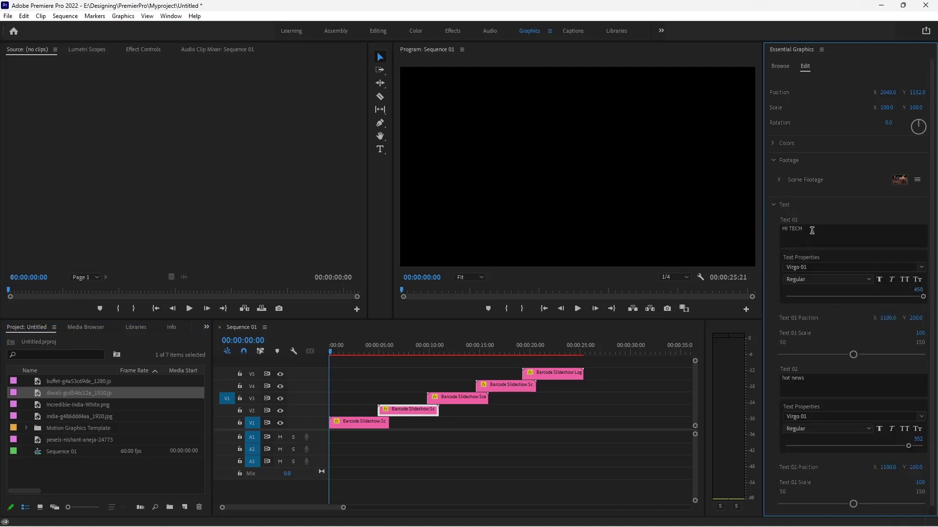
pyautogui.click(800, 234)
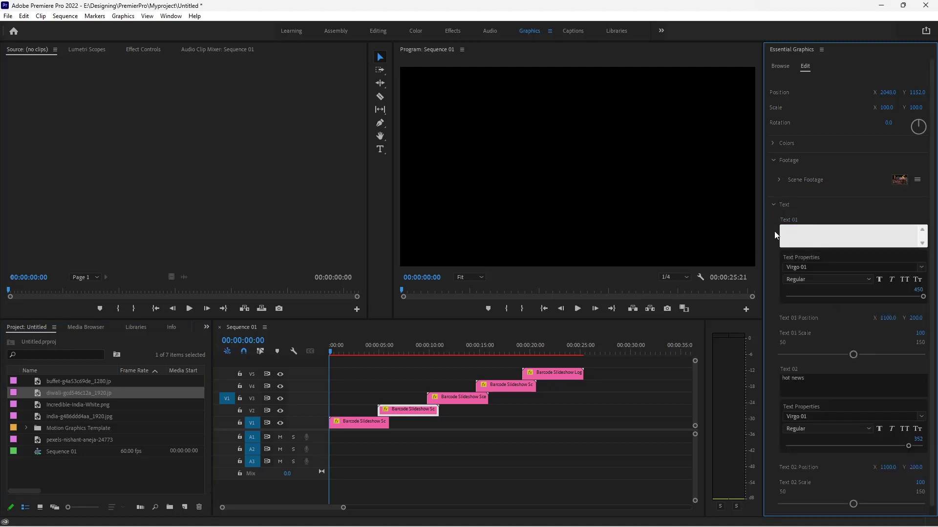
pyautogui.write('Festivals')
pyautogui.click(806, 378)
pyautogui.press('BackSpace')
pyautogui.press('BackSpace')
pyautogui.press('BackSpace')
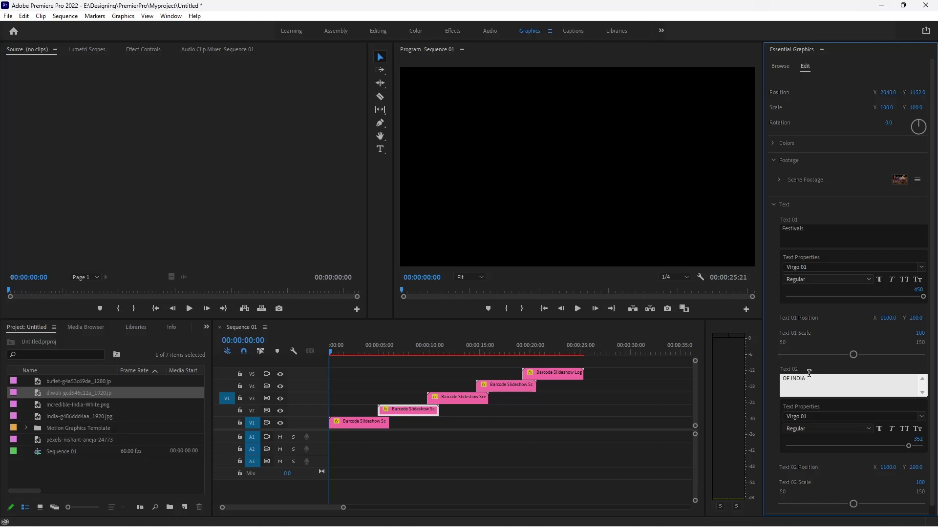
pyautogui.write('OF INDIA')
pyautogui.click(834, 316)
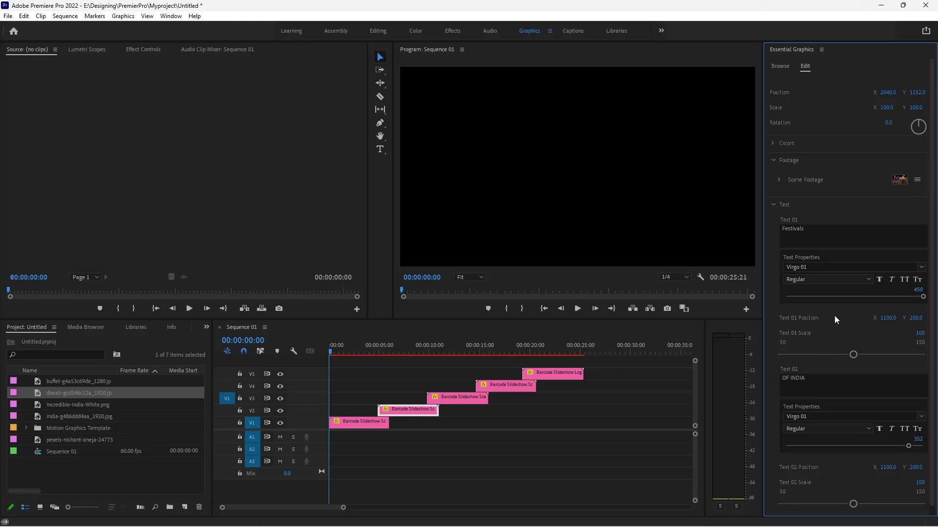
pyautogui.click(457, 398)
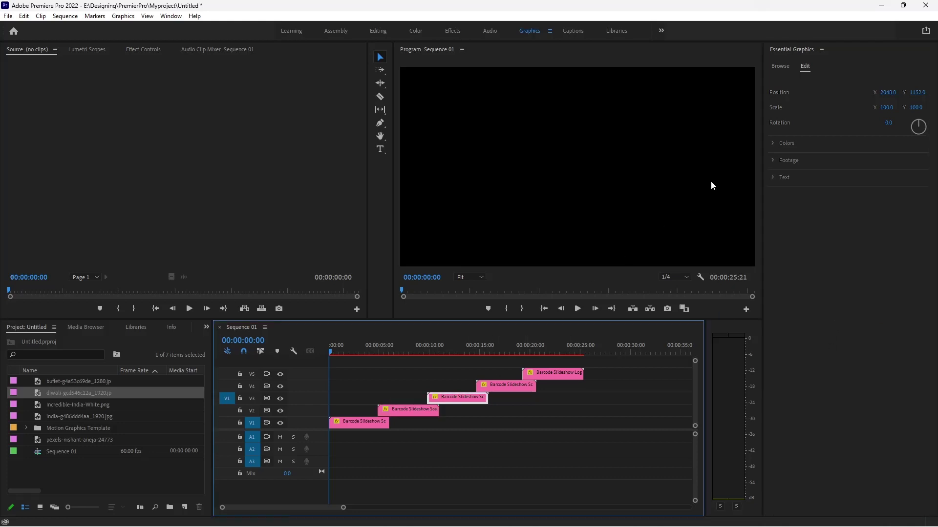
# Step: Use the buffet photo as the third scene's Scene Footage
pyautogui.click(772, 161)
pyautogui.click(778, 179)
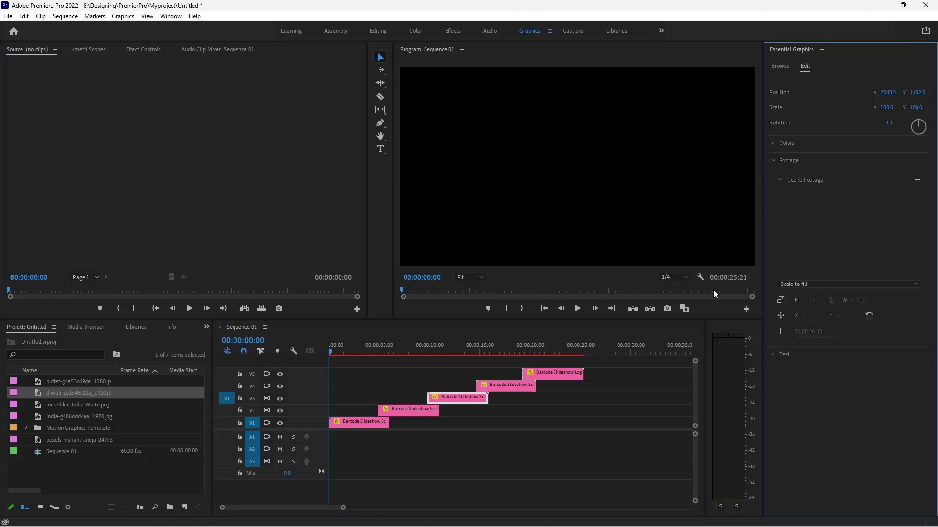
pyautogui.moveTo(90, 380); pyautogui.dragTo(875, 245)
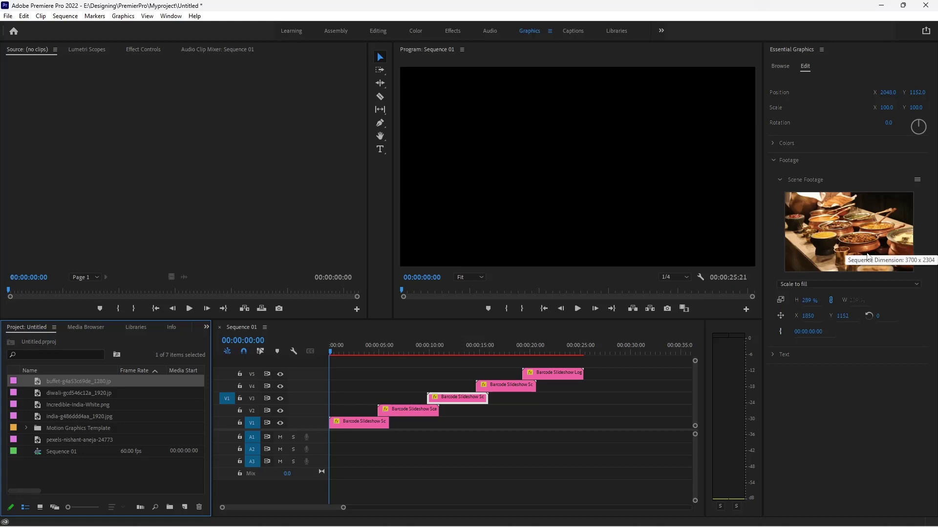
# Step: Replace JUST PLACE with INDIAN and the placeholder second line with FOODS
pyautogui.click(772, 353)
pyautogui.scroll(-1, 775, 354)
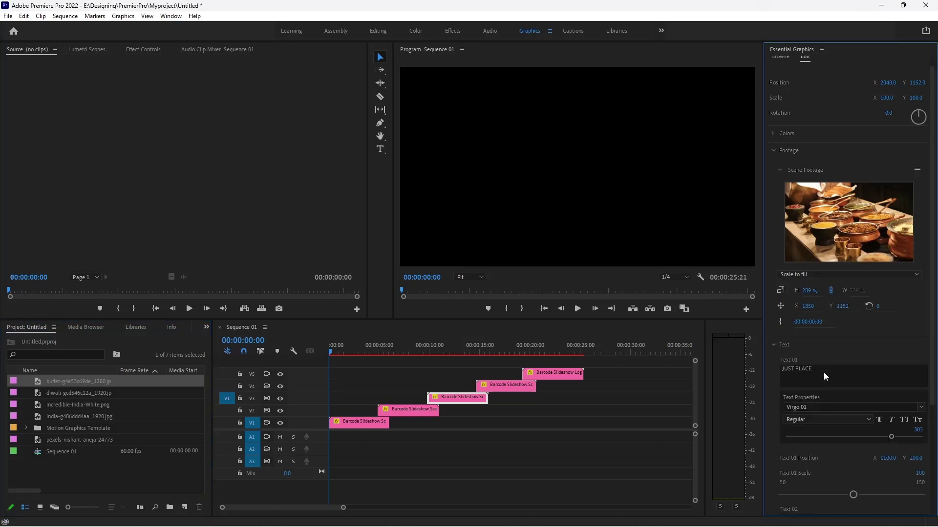
pyautogui.moveTo(823, 376); pyautogui.dragTo(779, 378)
pyautogui.press('BackSpace')
pyautogui.write('INDIAN')
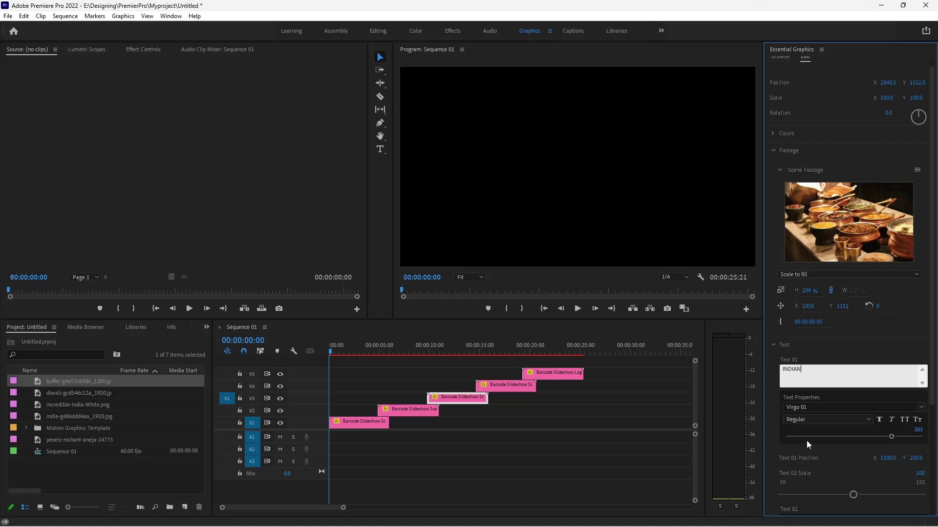
pyautogui.scroll(-3, 807, 441)
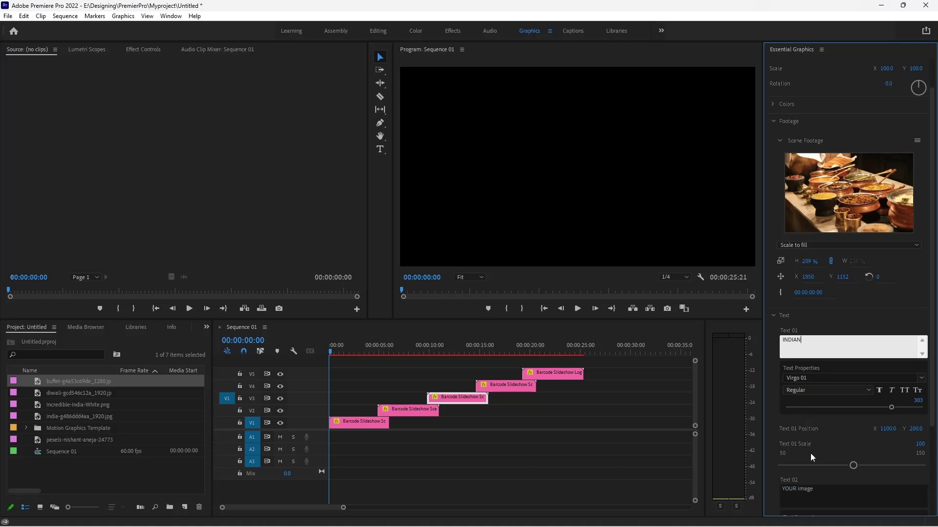
pyautogui.click(800, 489)
pyautogui.press('BackSpace')
pyautogui.write('F')
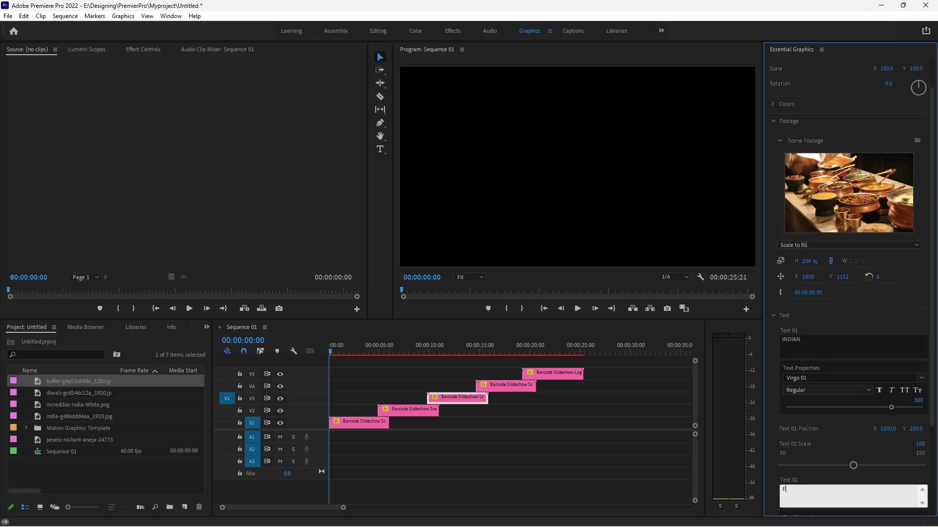
pyautogui.write('OODS')
pyautogui.click(854, 316)
pyautogui.click(497, 386)
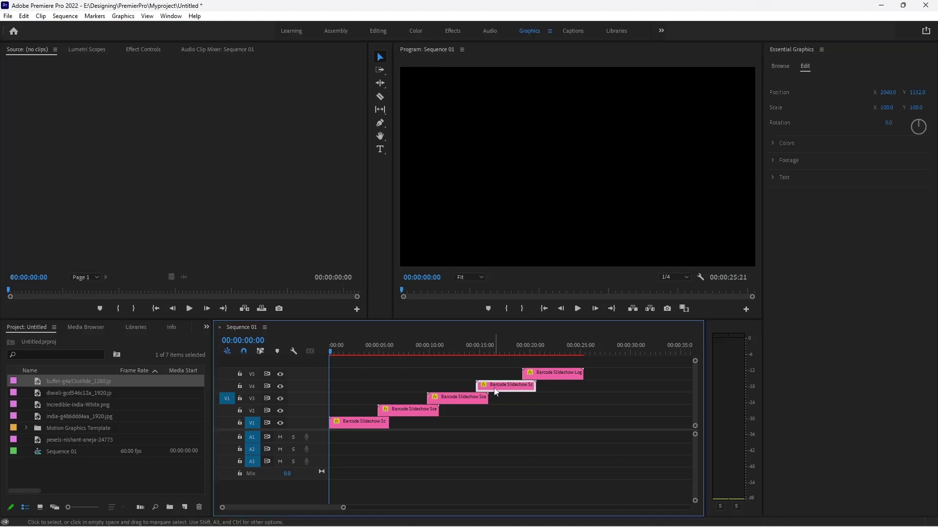
# Step: Drop the pexels musicians photo into the fourth scene's Scene Footage
pyautogui.click(772, 161)
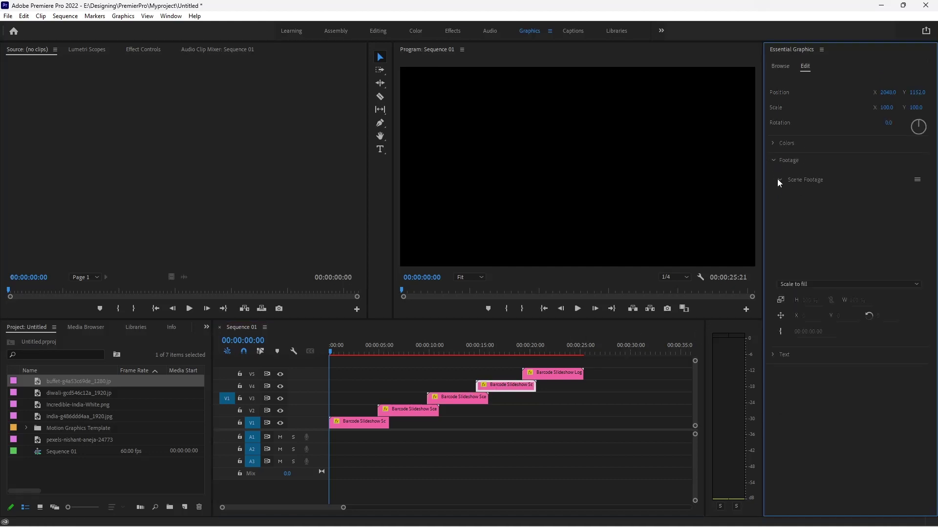
pyautogui.click(777, 179)
pyautogui.click(778, 178)
pyautogui.moveTo(49, 440); pyautogui.dragTo(816, 225)
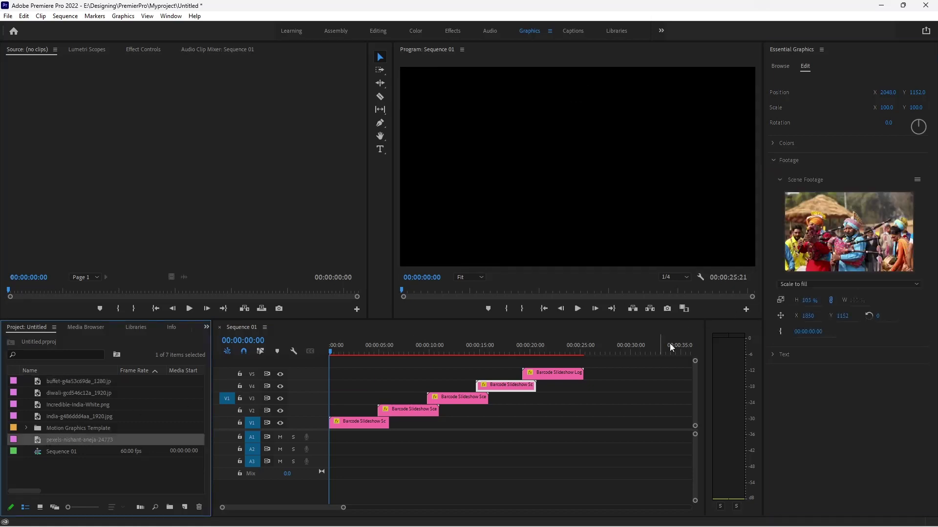
# Step: Change the fourth scene's titles from STYLISH to Culture and the second line to OF INDIA
pyautogui.click(773, 352)
pyautogui.doubleClick(796, 380)
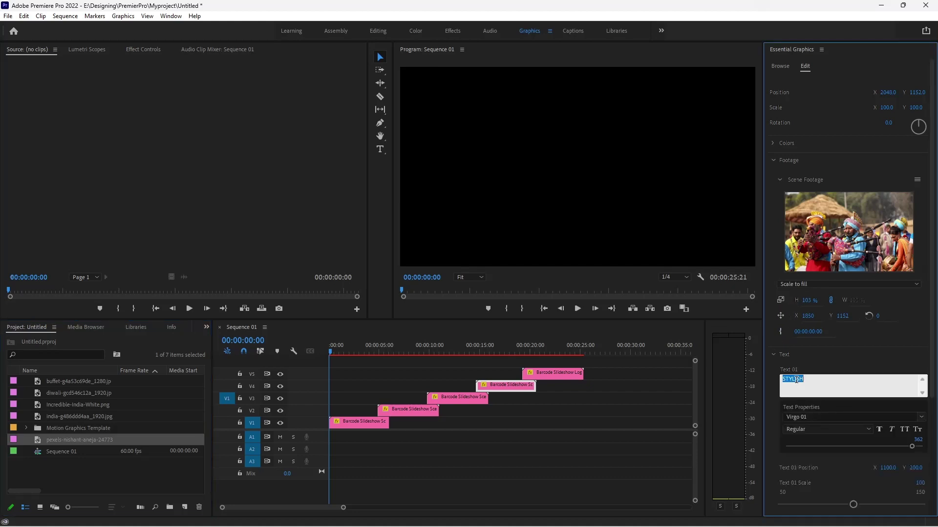
pyautogui.write('Culture')
pyautogui.scroll(-2, 846, 473)
pyautogui.click(817, 480)
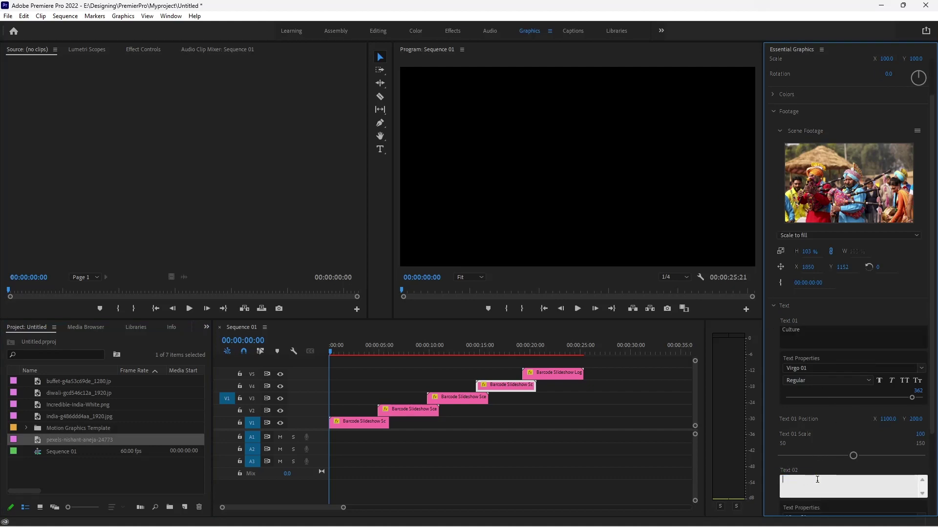
pyautogui.write('OF N')
pyautogui.write(' INDIA')
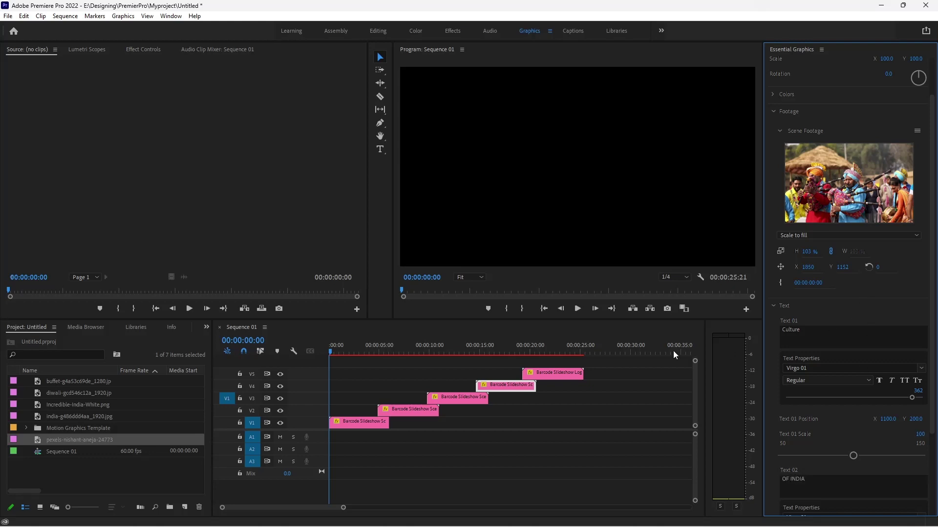
pyautogui.click(545, 374)
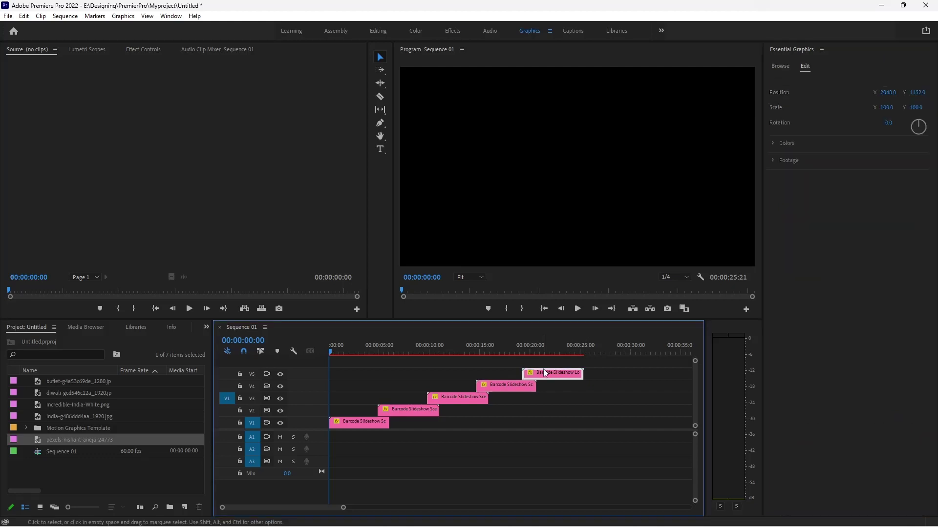
# Step: Drag Incredible-India-White.png into the Logo Scene's Scene Footage
pyautogui.click(772, 161)
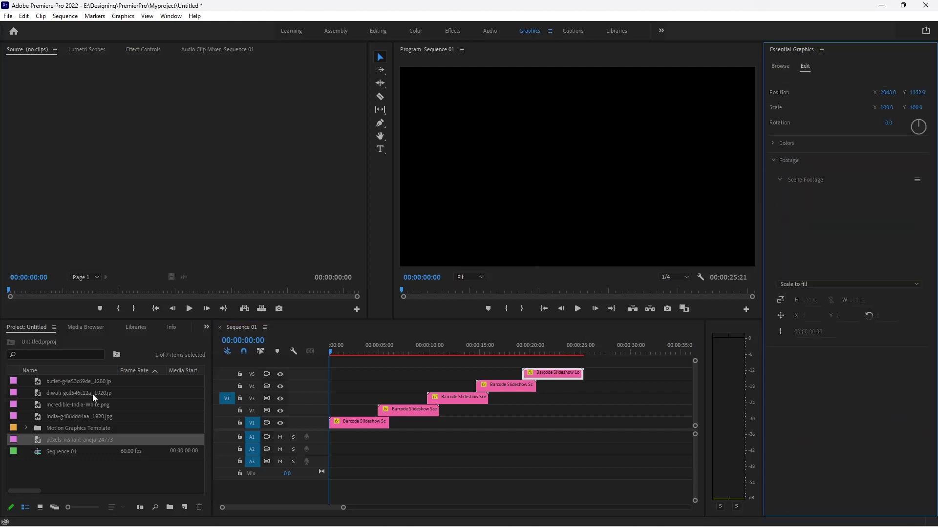
pyautogui.click(72, 415)
pyautogui.click(75, 403)
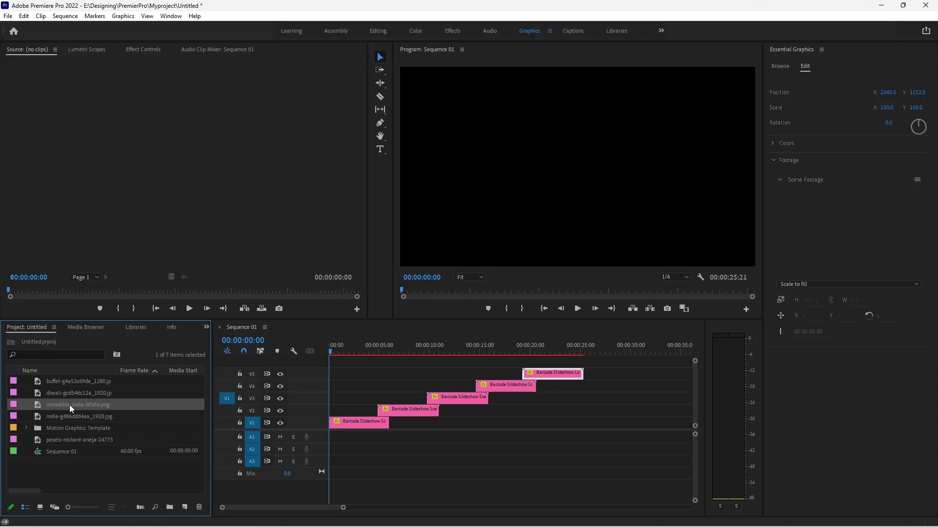
pyautogui.moveTo(655, 275); pyautogui.dragTo(813, 236)
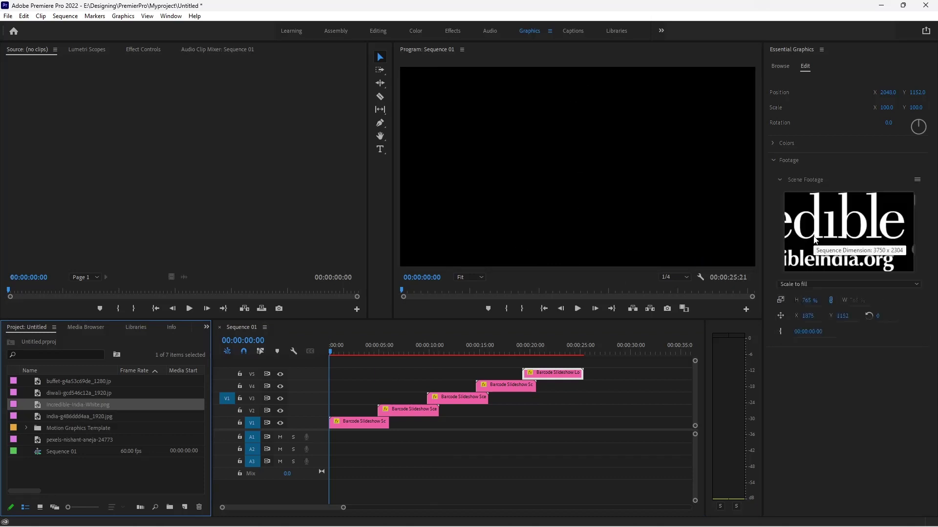
# Step: Set the logo footage to Scale to fit with height scaled to 270%
pyautogui.click(824, 288)
pyautogui.click(819, 308)
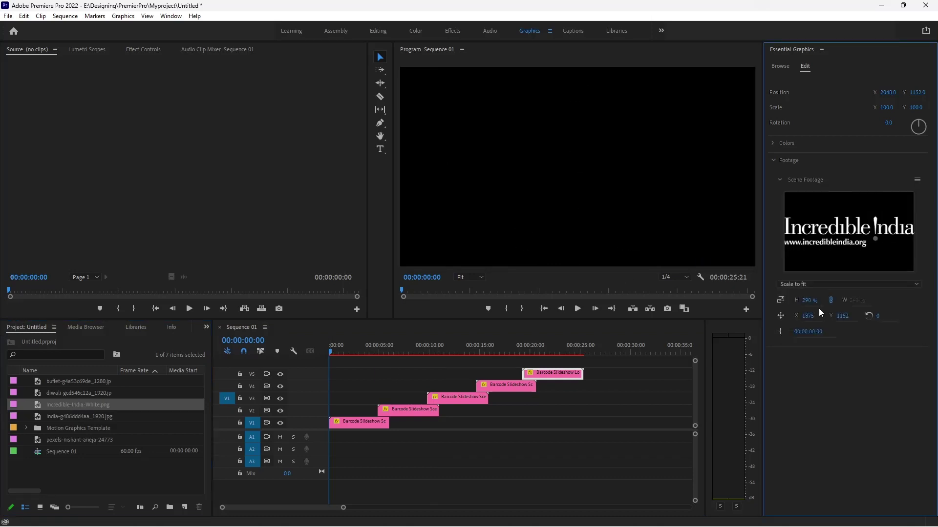
pyautogui.click(811, 299)
pyautogui.write('270')
pyautogui.press('Return')
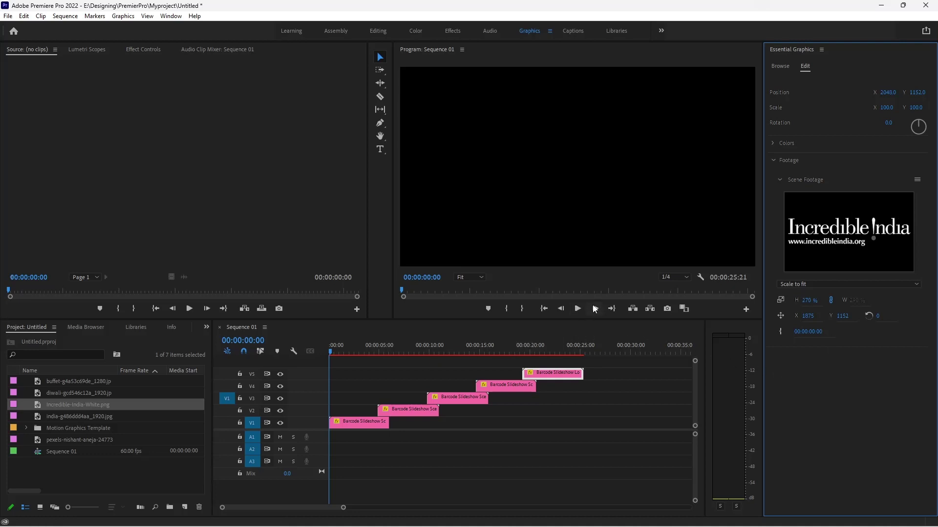
# Step: Play the sequence, stop at 00:00:08:59 on the Festivals of India scene, and select its clip
pyautogui.click(582, 309)
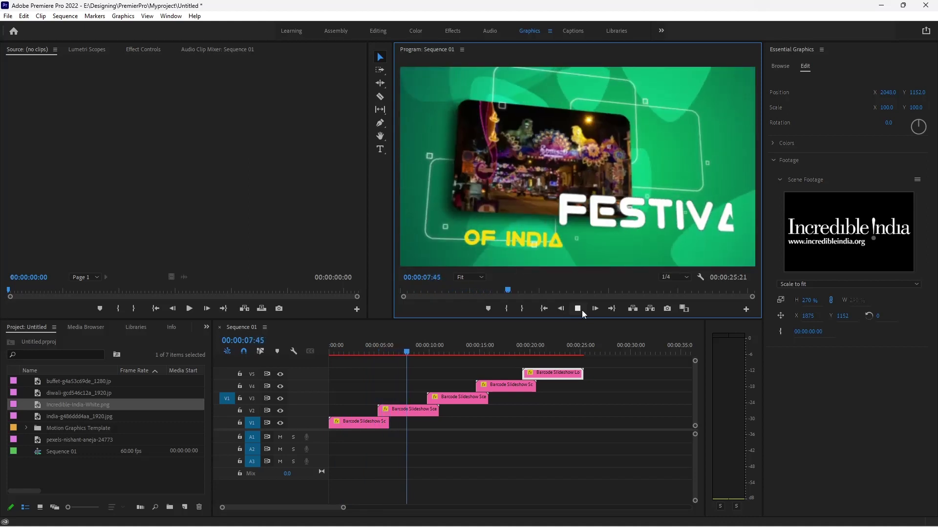
pyautogui.click(579, 310)
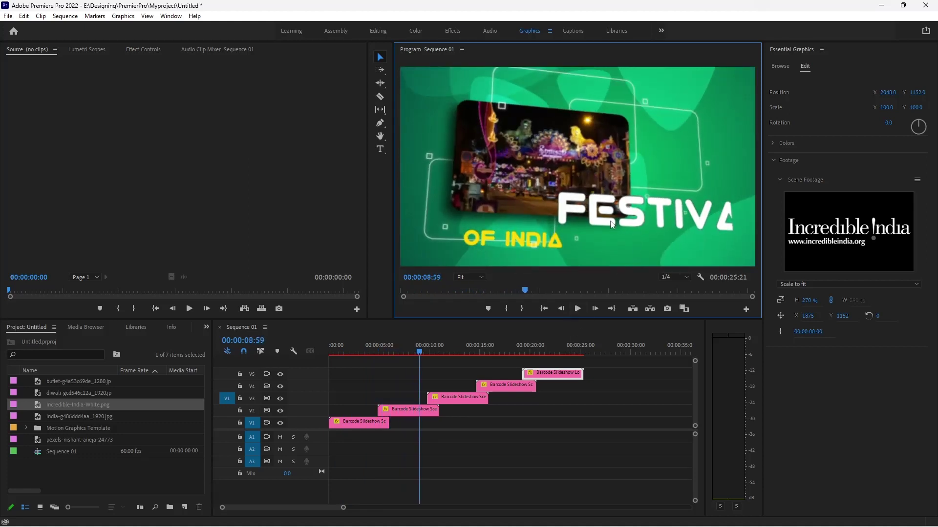
pyautogui.click(410, 409)
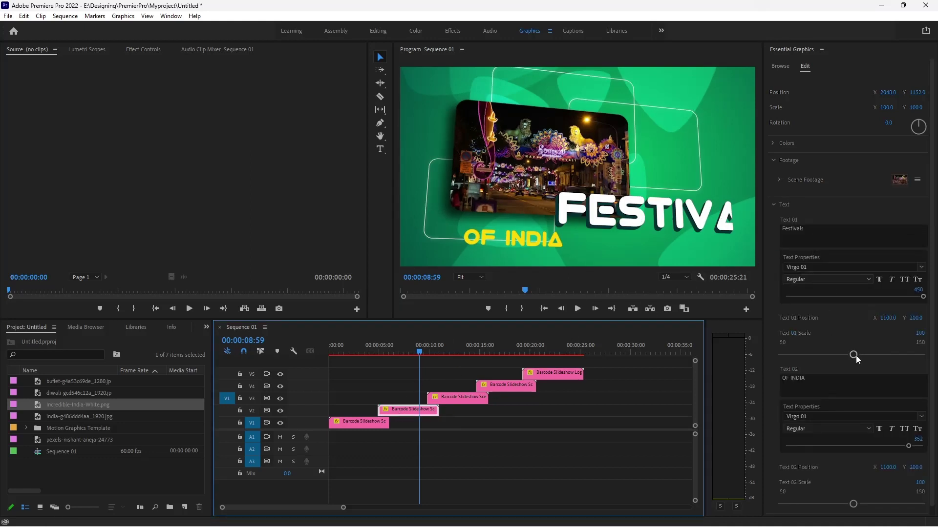
# Step: Try scaling the FESTIVALS title down, undo that, and set its tracking to 317 instead
pyautogui.moveTo(854, 355); pyautogui.dragTo(835, 359)
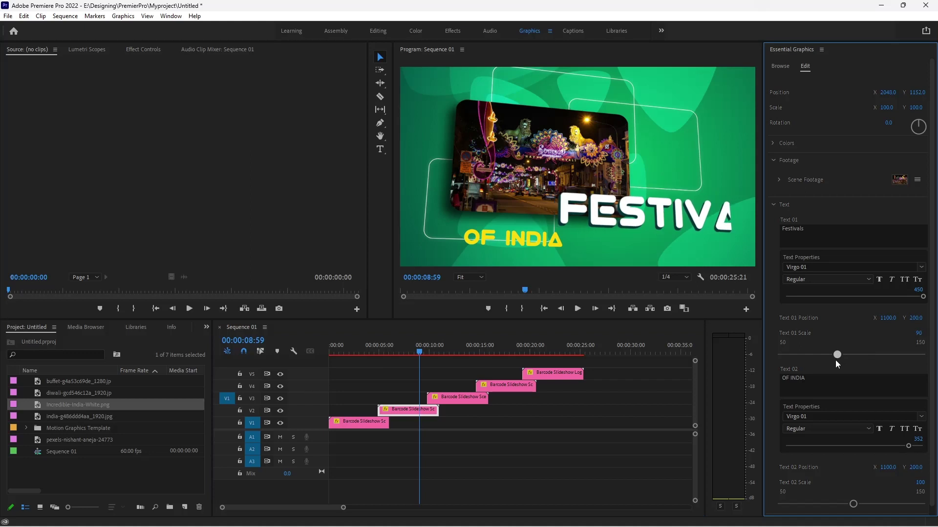
pyautogui.moveTo(836, 360); pyautogui.dragTo(816, 365)
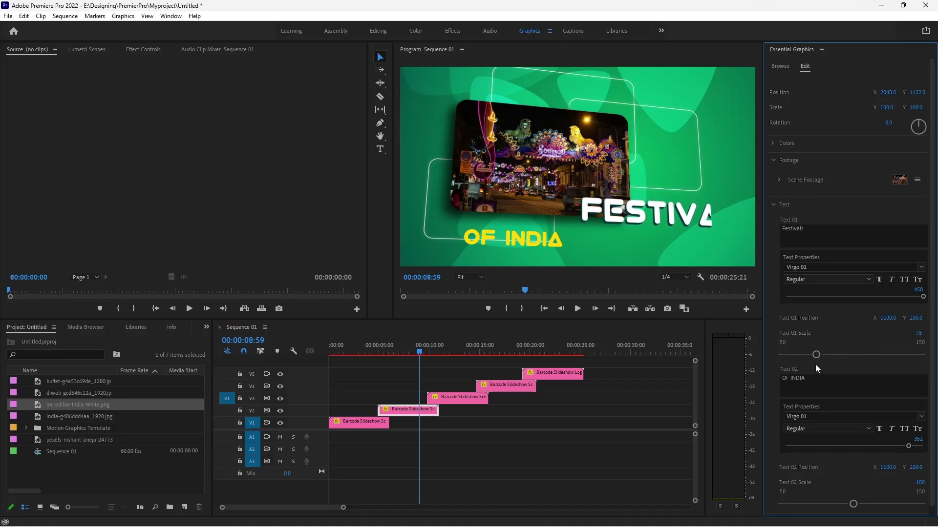
pyautogui.hotkey('ctrl', 'z')
pyautogui.moveTo(923, 297); pyautogui.dragTo(893, 301)
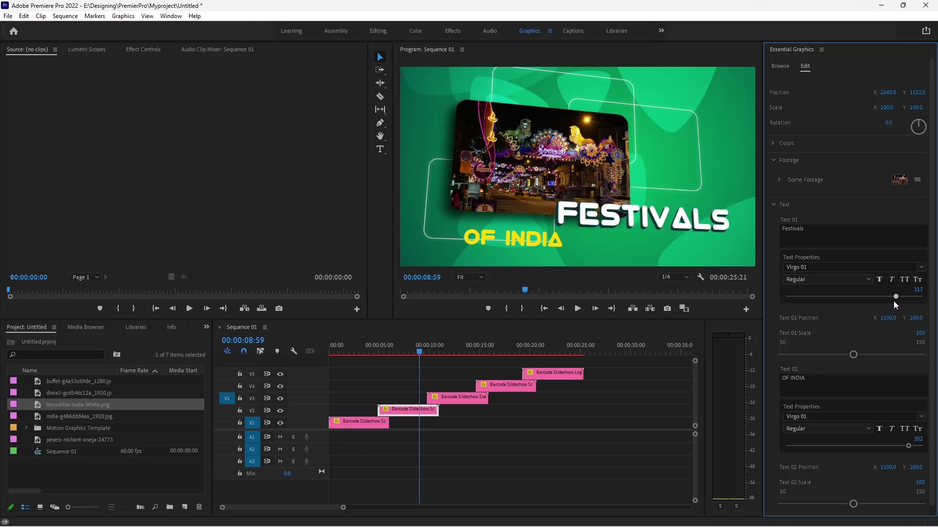
# Step: Play the sequence through to the final Incredible India logo scene at 00:00:25:19
pyautogui.click(577, 309)
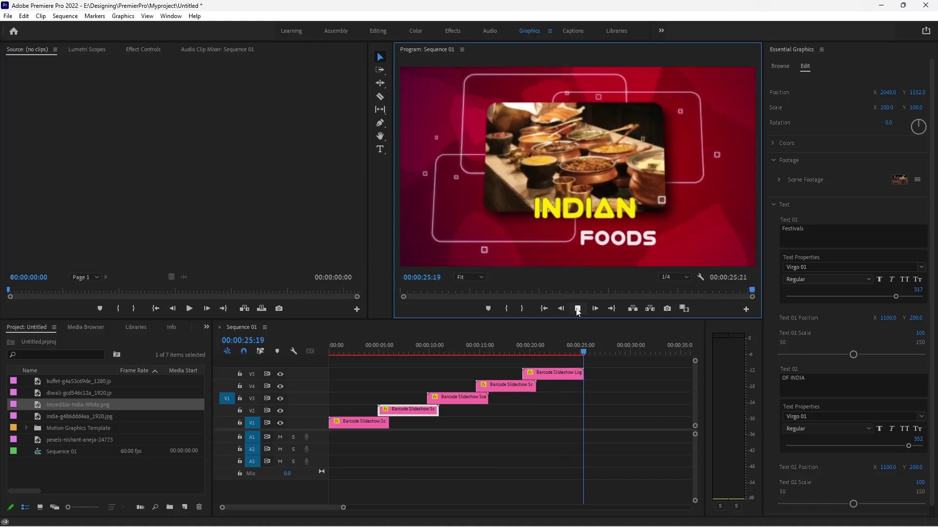
pyautogui.click(577, 310)
pyautogui.click(7, 16)
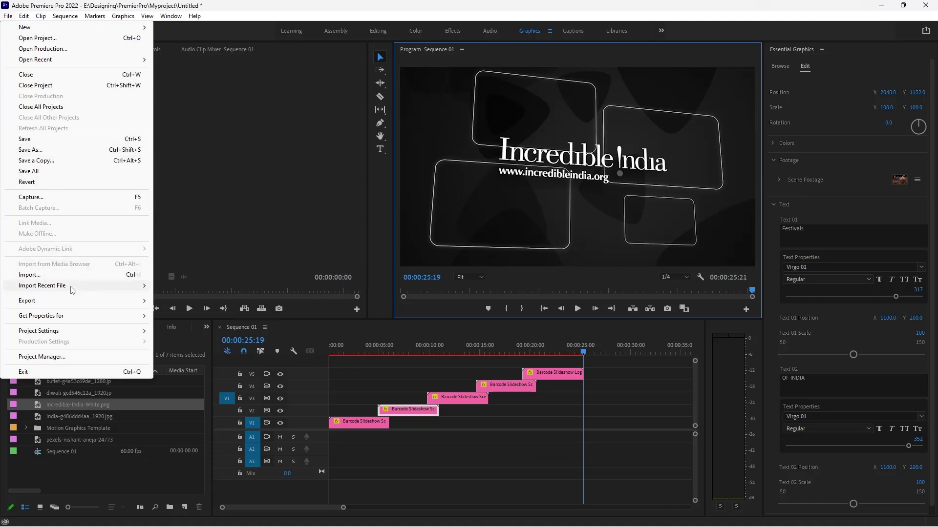
# Step: Export the sequence as H.264 using the High Quality 1080p HD preset
pyautogui.moveTo(98, 303)
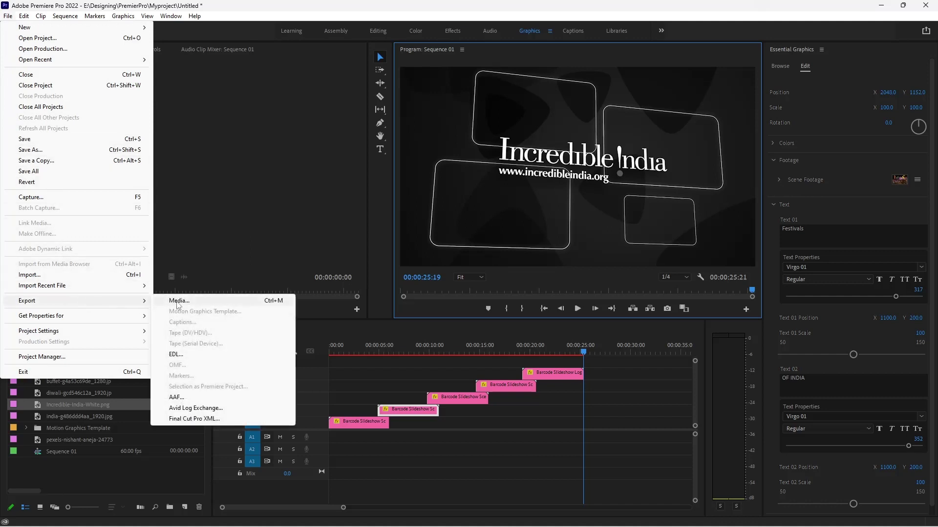
pyautogui.click(178, 301)
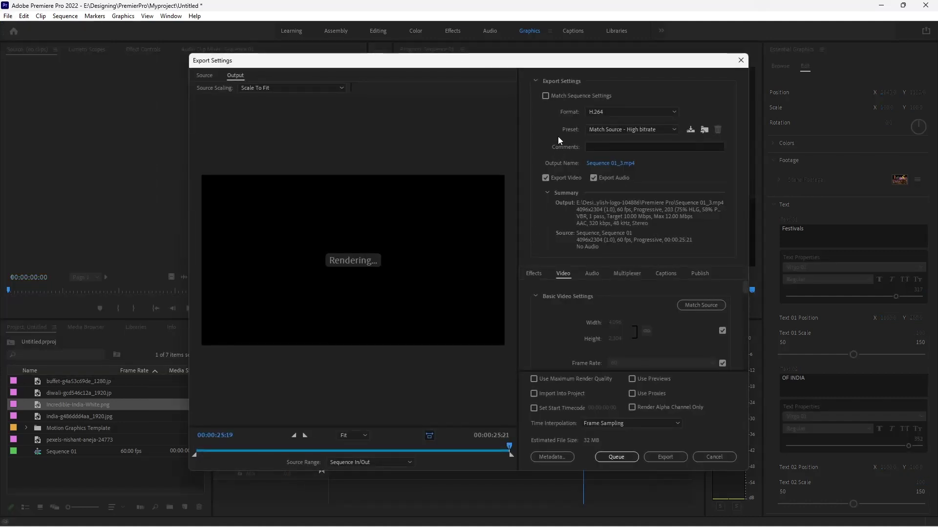
pyautogui.click(608, 128)
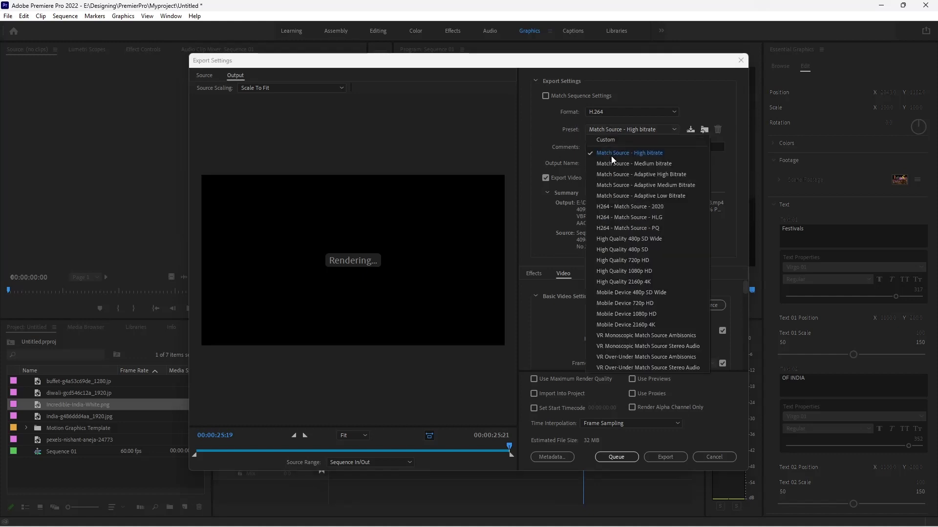
pyautogui.click(634, 273)
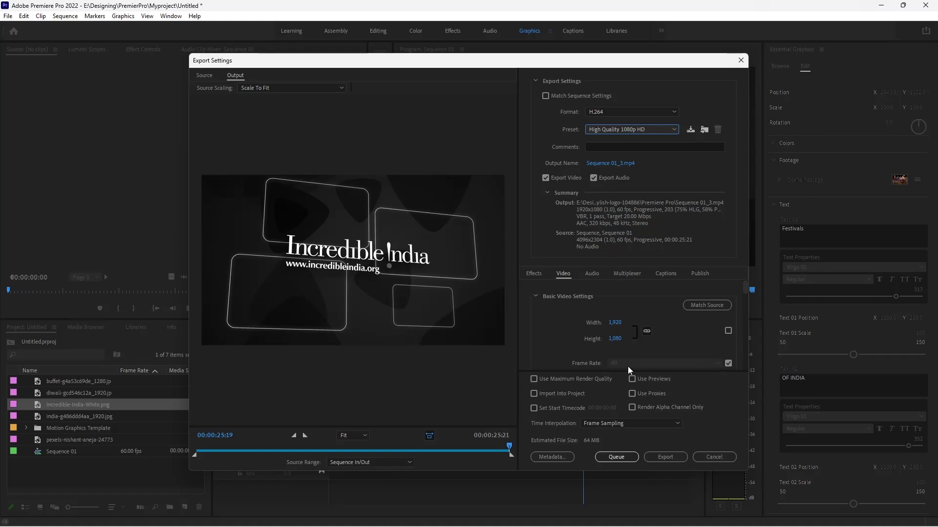
pyautogui.click(665, 457)
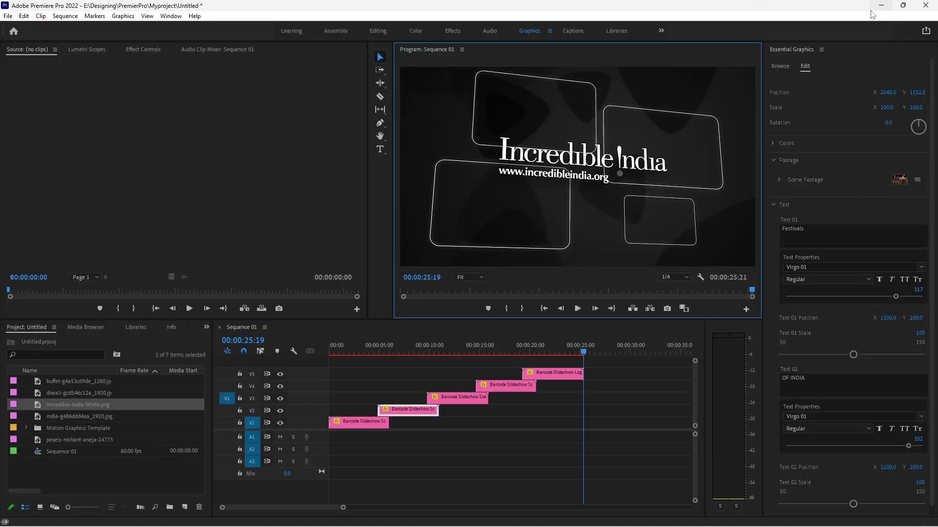
# Step: Open the exported Sequence 01_2.mp4 from the template folder to play it back
pyautogui.click(874, 11)
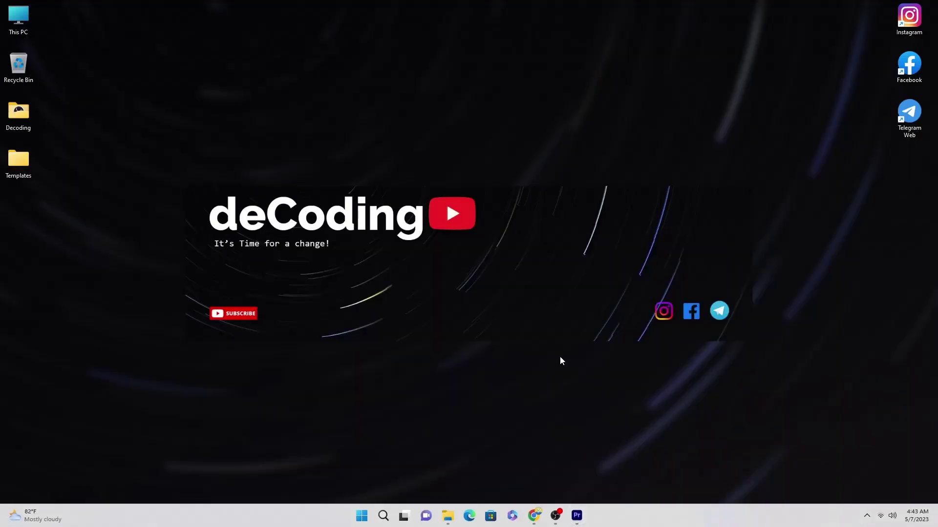
pyautogui.moveTo(448, 518)
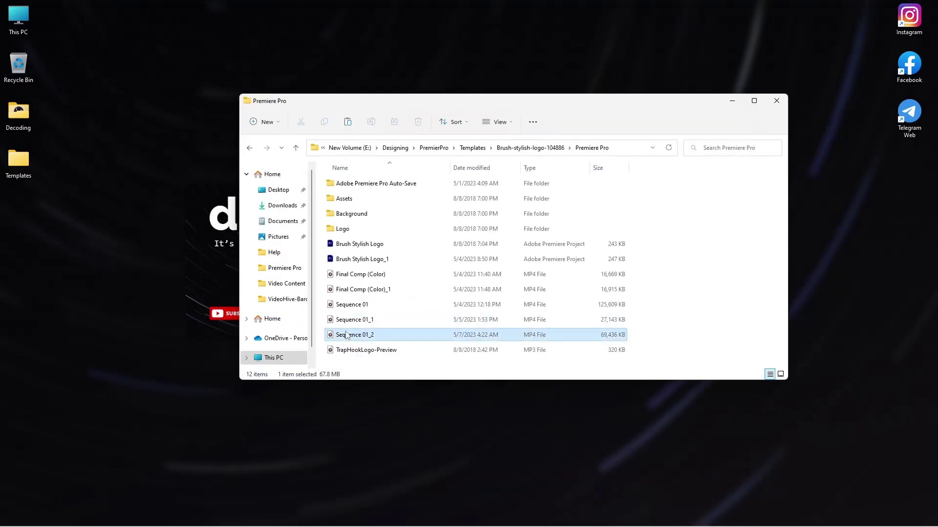
pyautogui.doubleClick(385, 330)
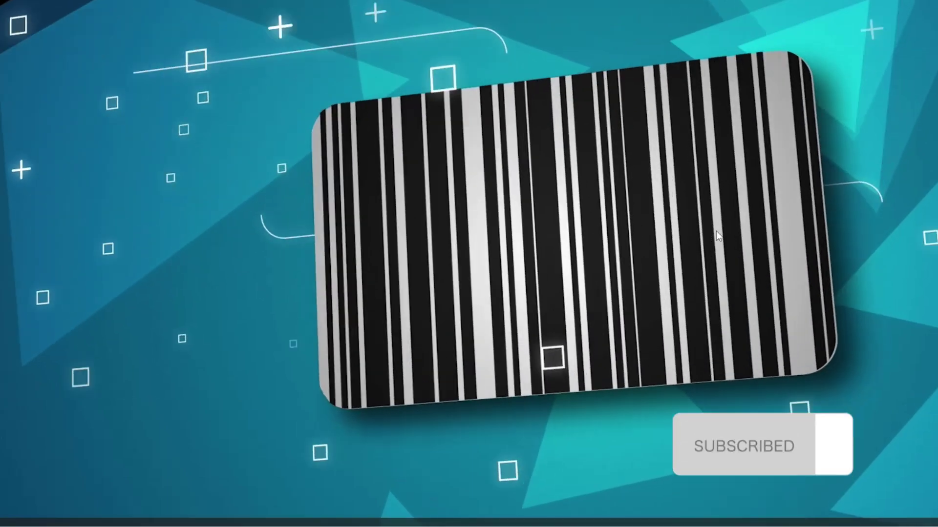